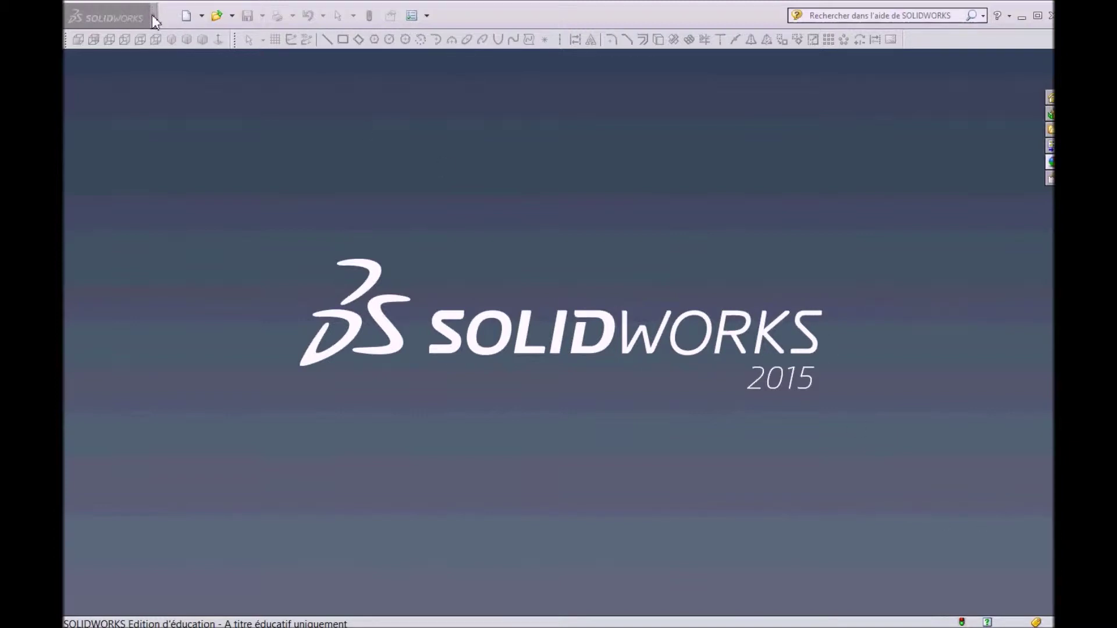
Step: Create a new blank part document, Pièce3
{"action": "left_click", "coordinate": [175, 15]}
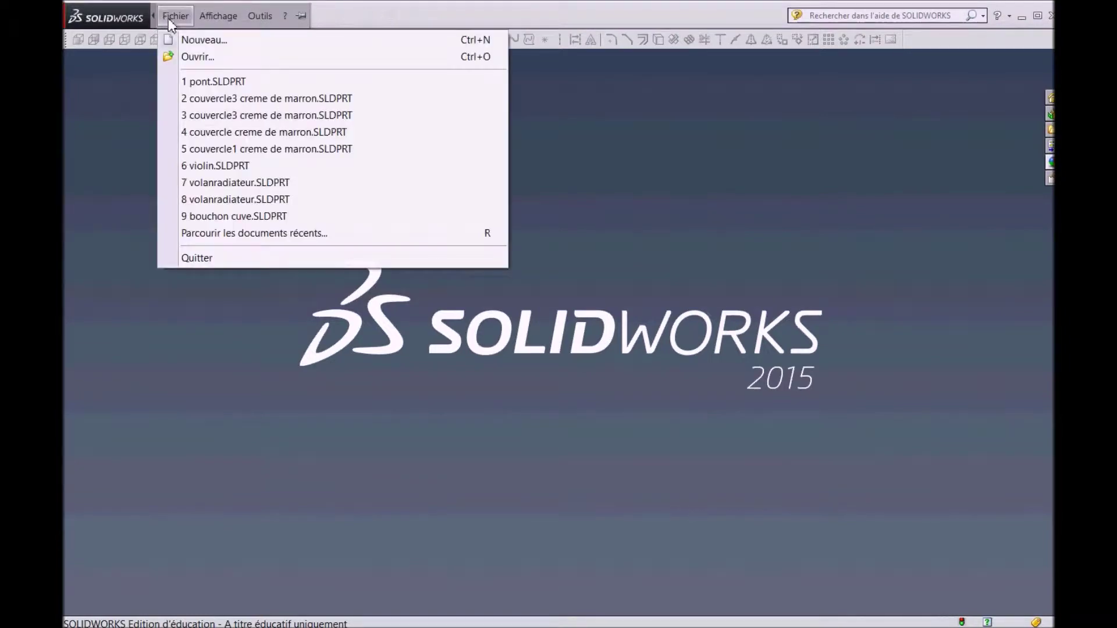
{"action": "left_click", "coordinate": [187, 40]}
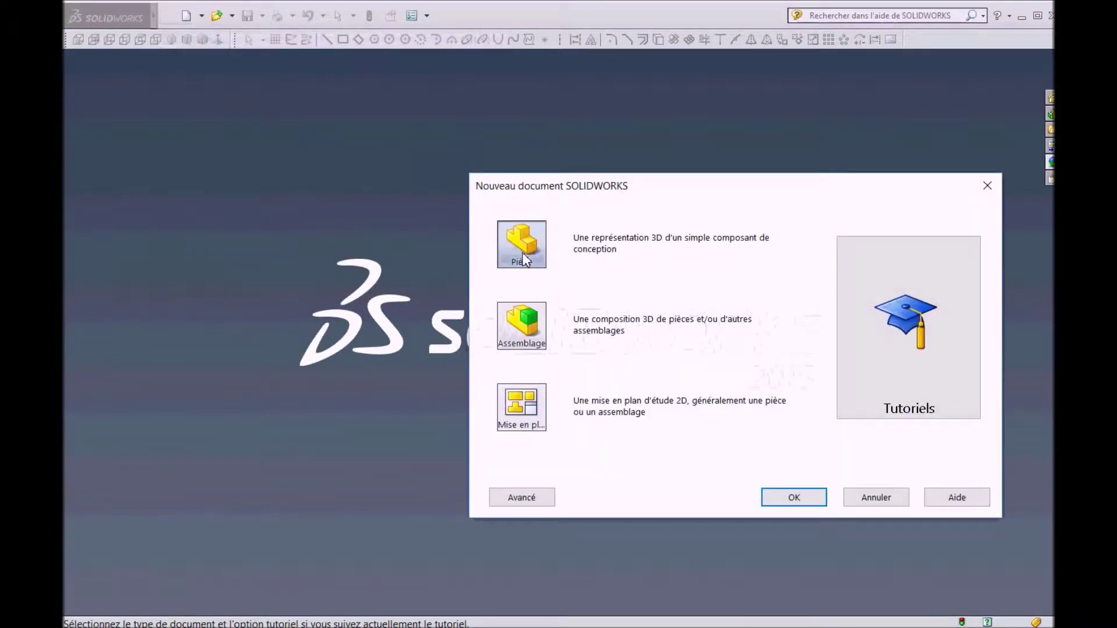
{"action": "left_click", "coordinate": [793, 497]}
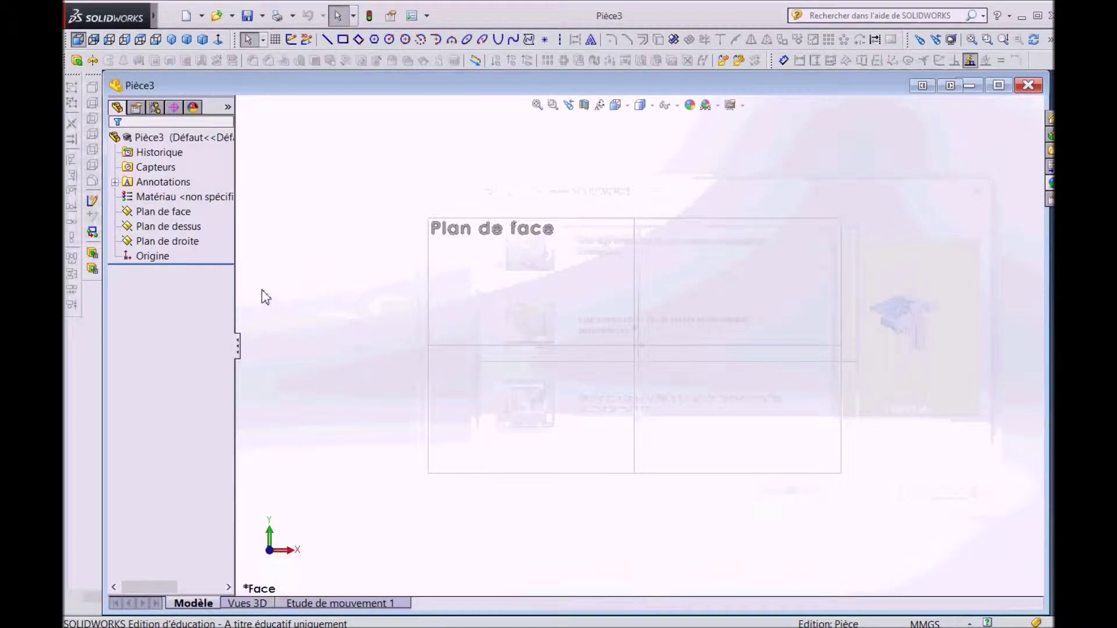
Step: Start a circle sketch on the Plan de face (front plane)
{"action": "left_click", "coordinate": [166, 218]}
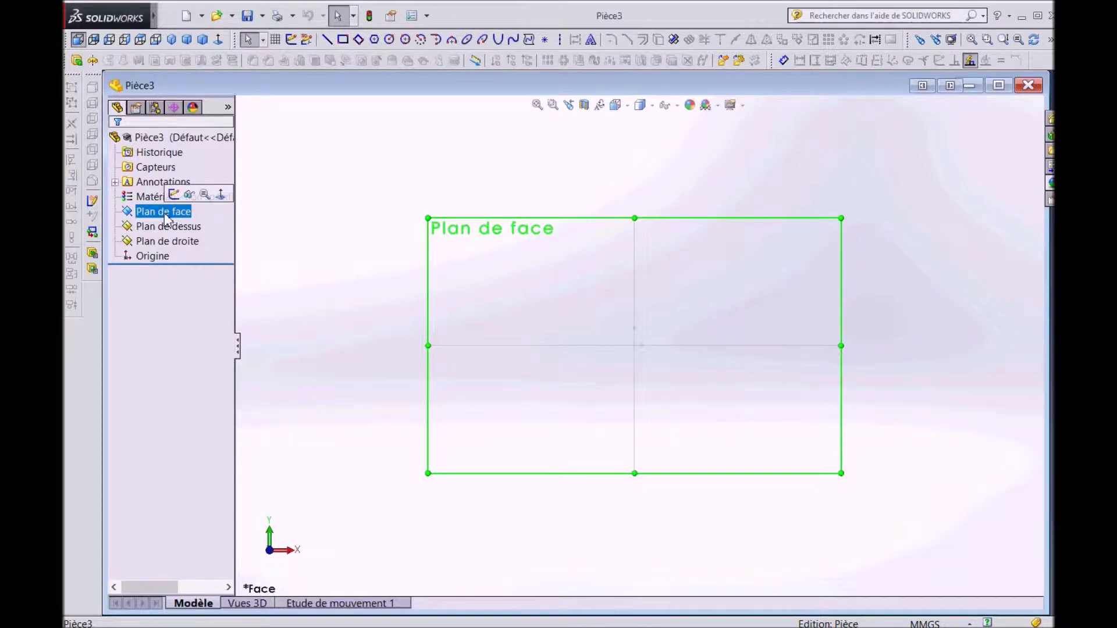
{"action": "left_click", "coordinate": [391, 41]}
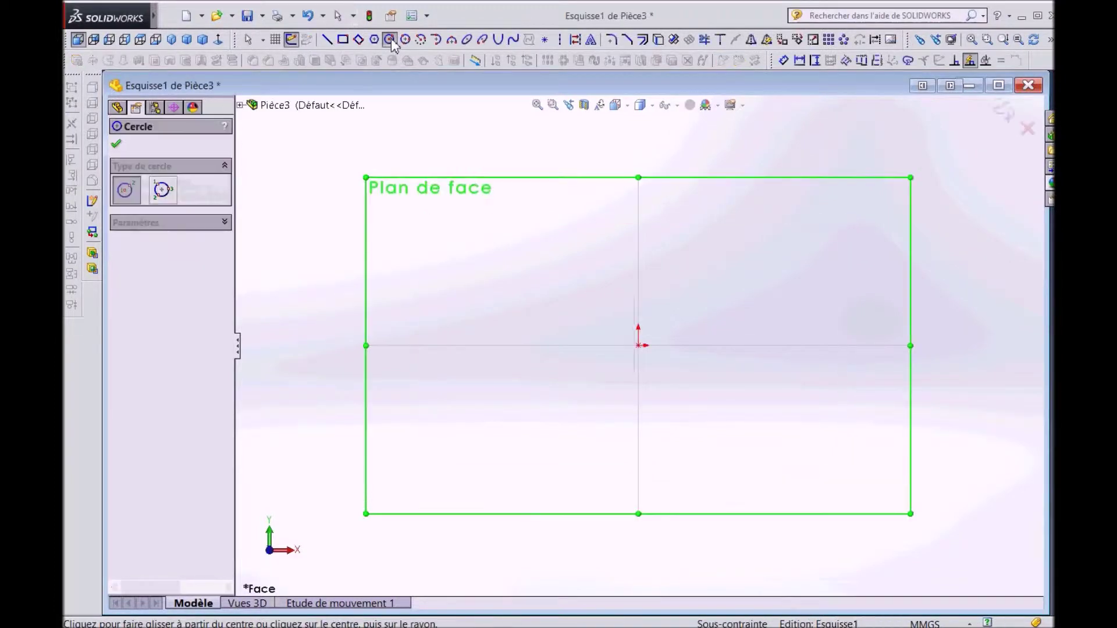
Step: Draw three radius-10 circles on the horizontal axis, centred at the origin, x=30 and x=-30
{"action": "left_click", "coordinate": [638, 345]}
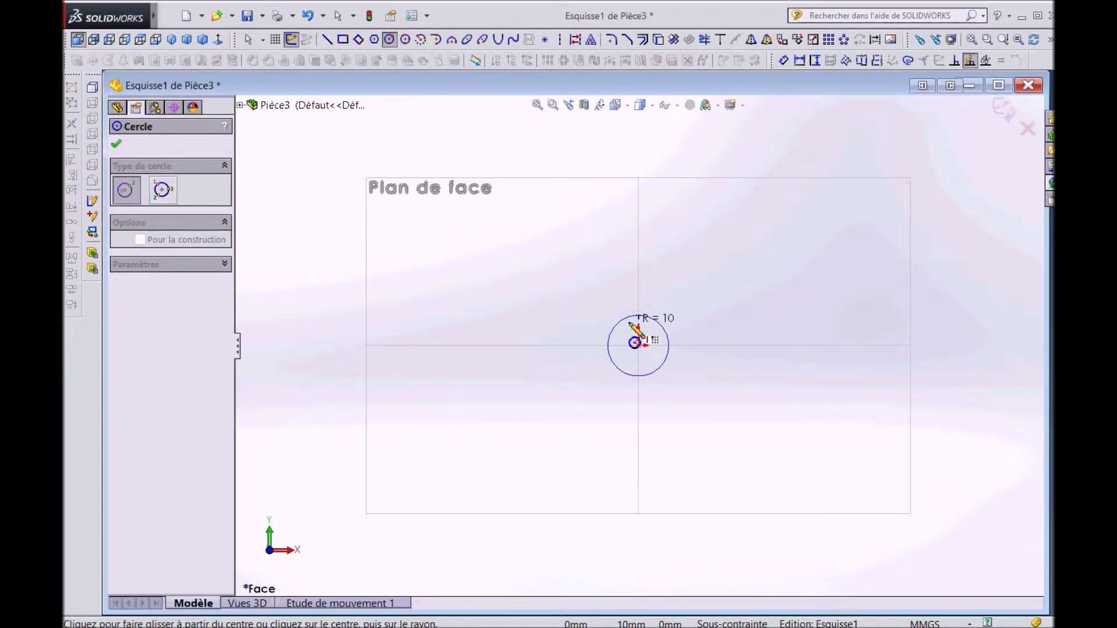
{"action": "left_click", "coordinate": [633, 322]}
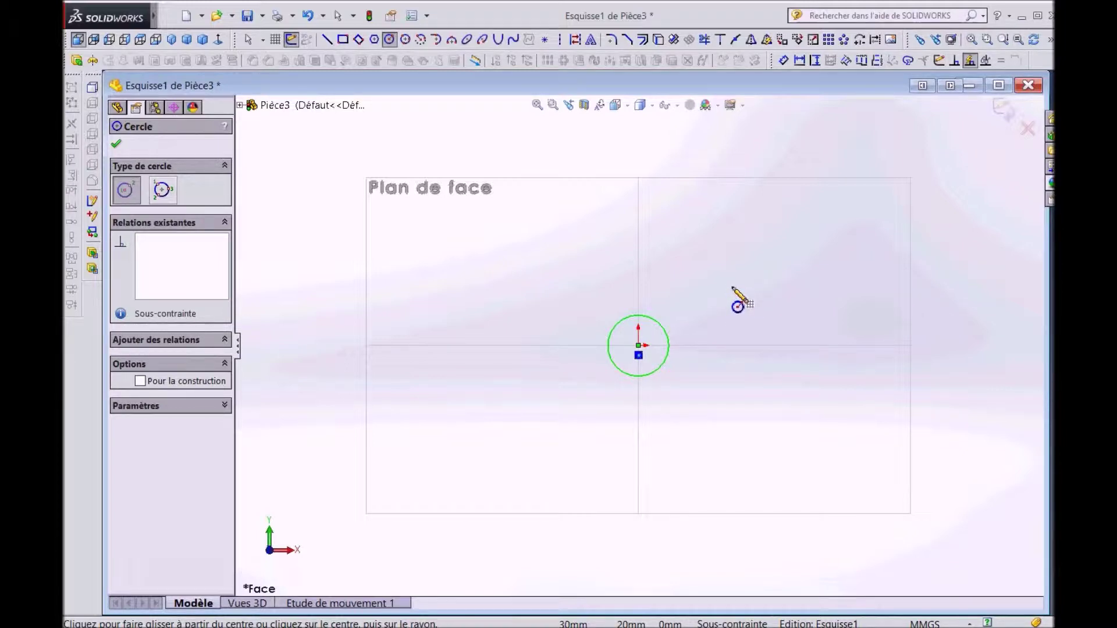
{"action": "key", "text": "Escape"}
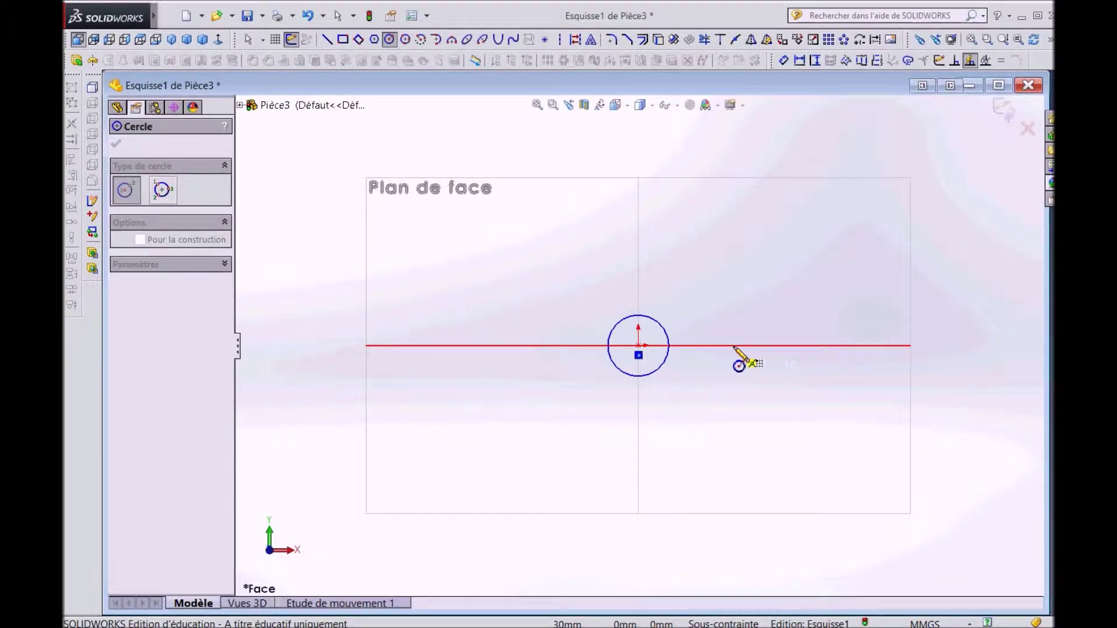
{"action": "left_click", "coordinate": [730, 345]}
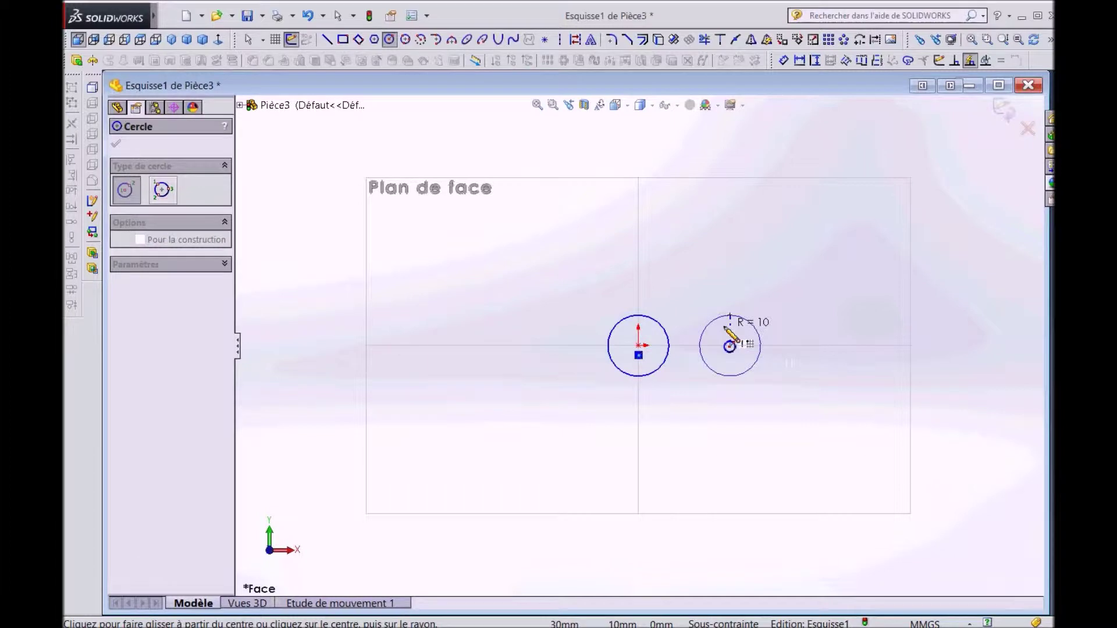
{"action": "left_click", "coordinate": [730, 316]}
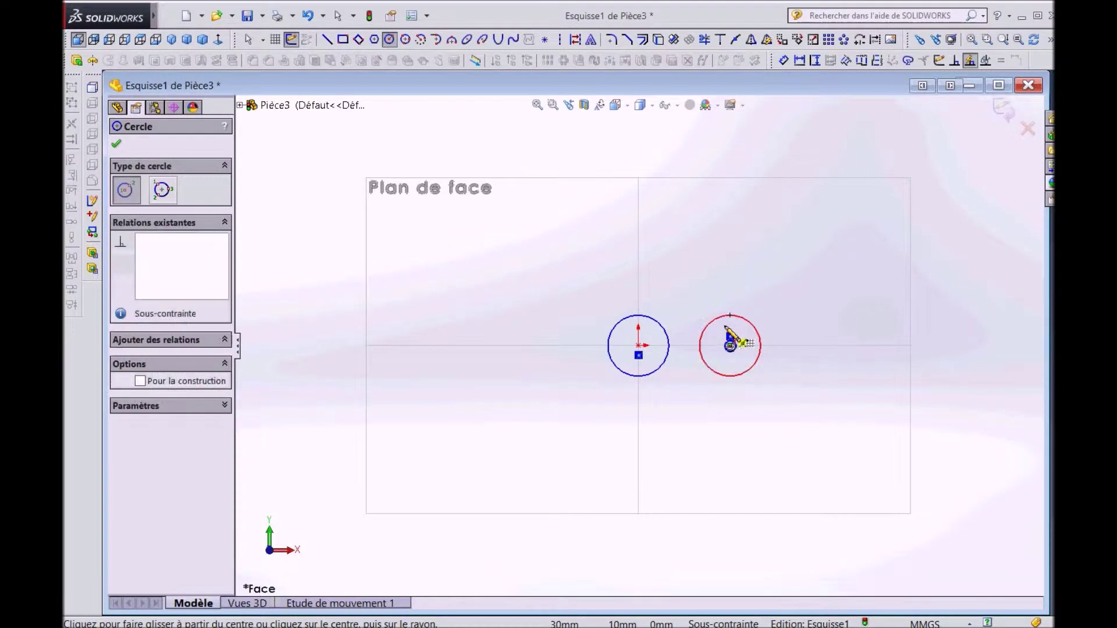
{"action": "left_click", "coordinate": [546, 345]}
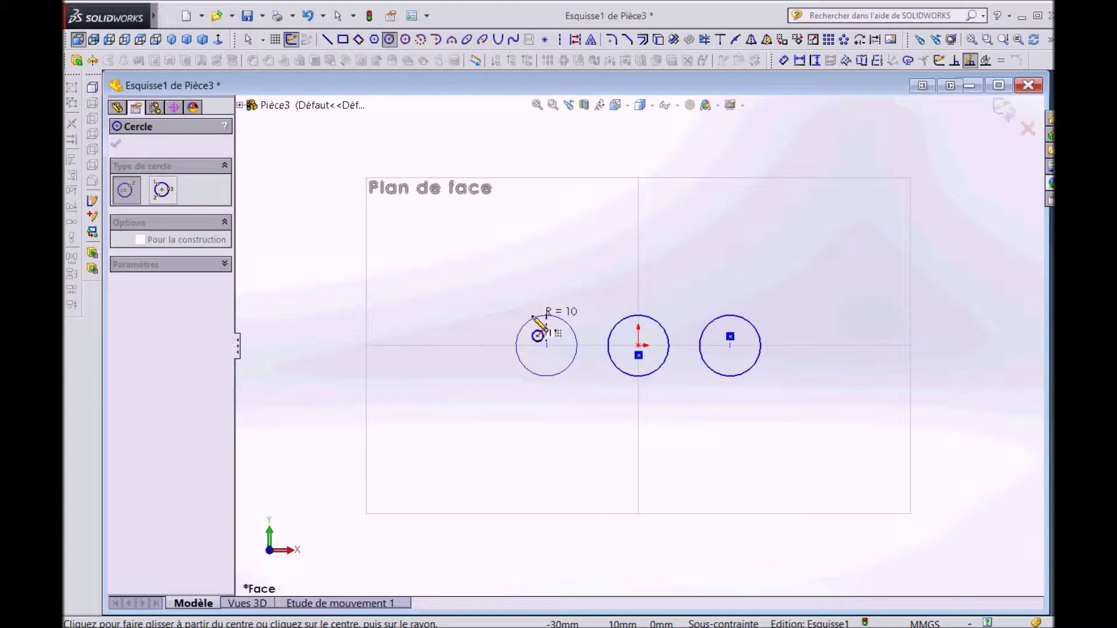
{"action": "left_click", "coordinate": [533, 317]}
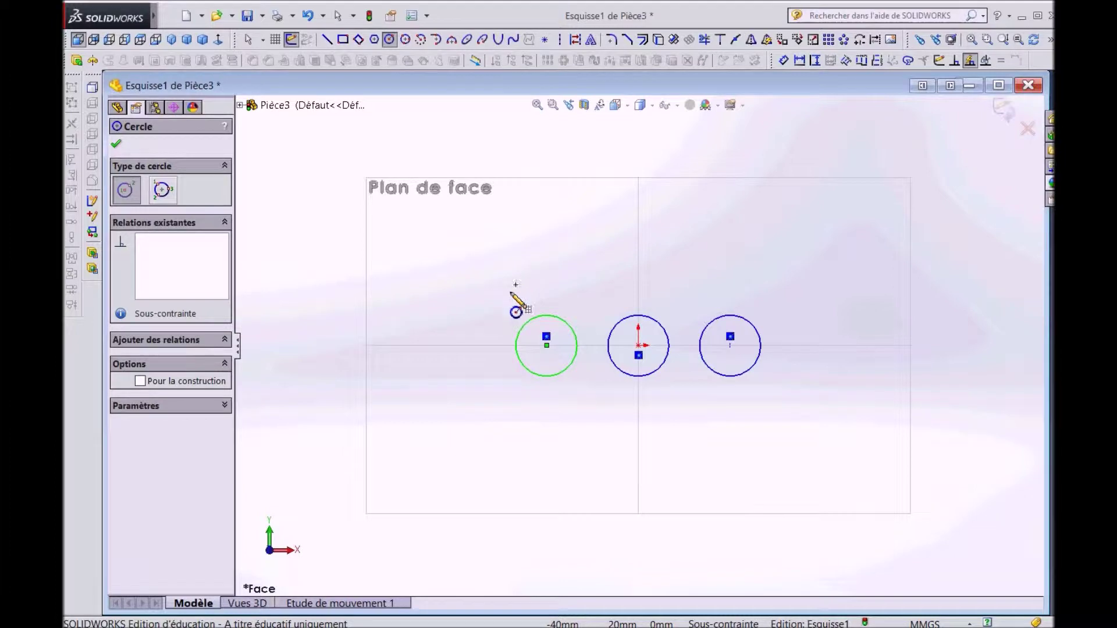
Step: Draw a 100 × 40 mm rectangle from (-50, 20) to (50, -20) around the circles
{"action": "left_click", "coordinate": [342, 39]}
{"action": "left_click", "coordinate": [485, 285]}
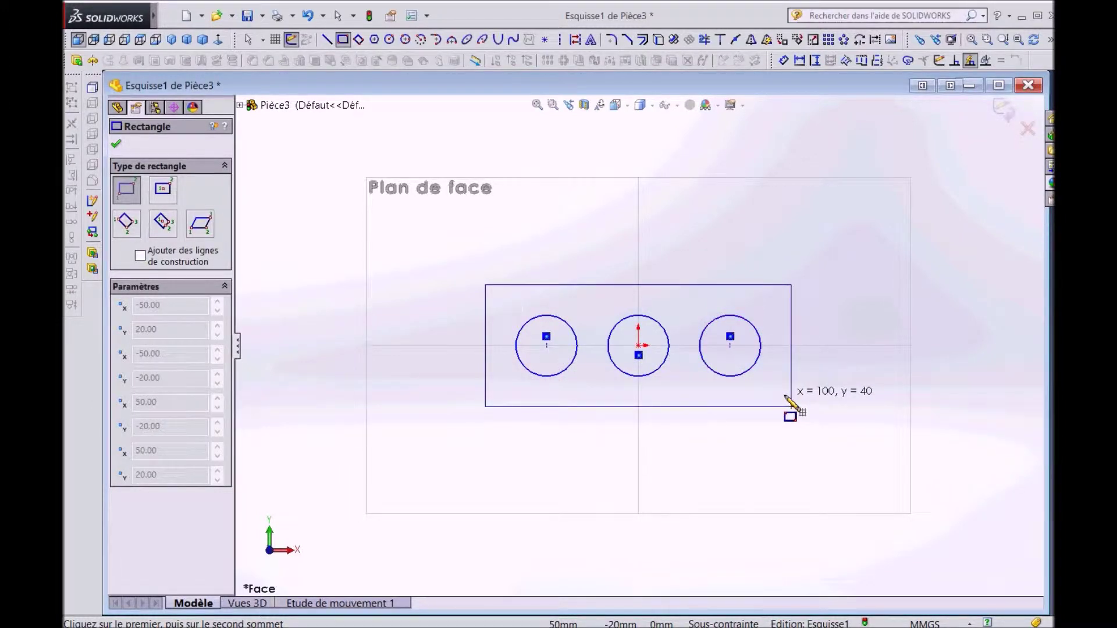
{"action": "left_click", "coordinate": [789, 404]}
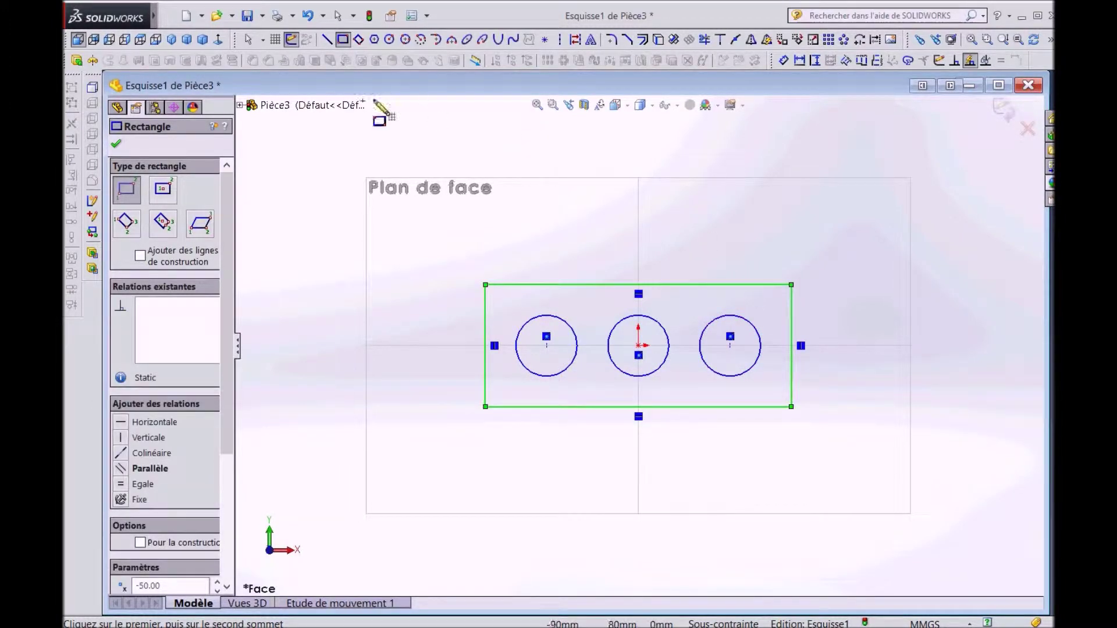
{"action": "mouse_move", "coordinate": [153, 16]}
{"action": "left_click", "coordinate": [304, 16]}
{"action": "mouse_move", "coordinate": [336, 39]}
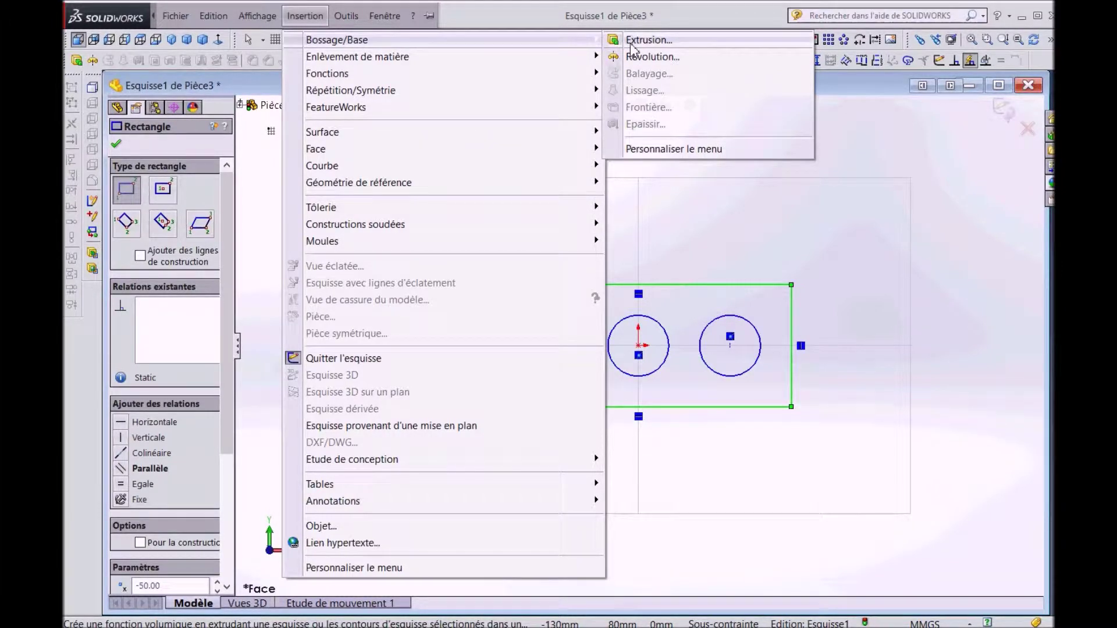
Step: Extrude the sketch 8 mm deep as Boss.-Extru.1, forming a plate with three holes
{"action": "left_click", "coordinate": [632, 41]}
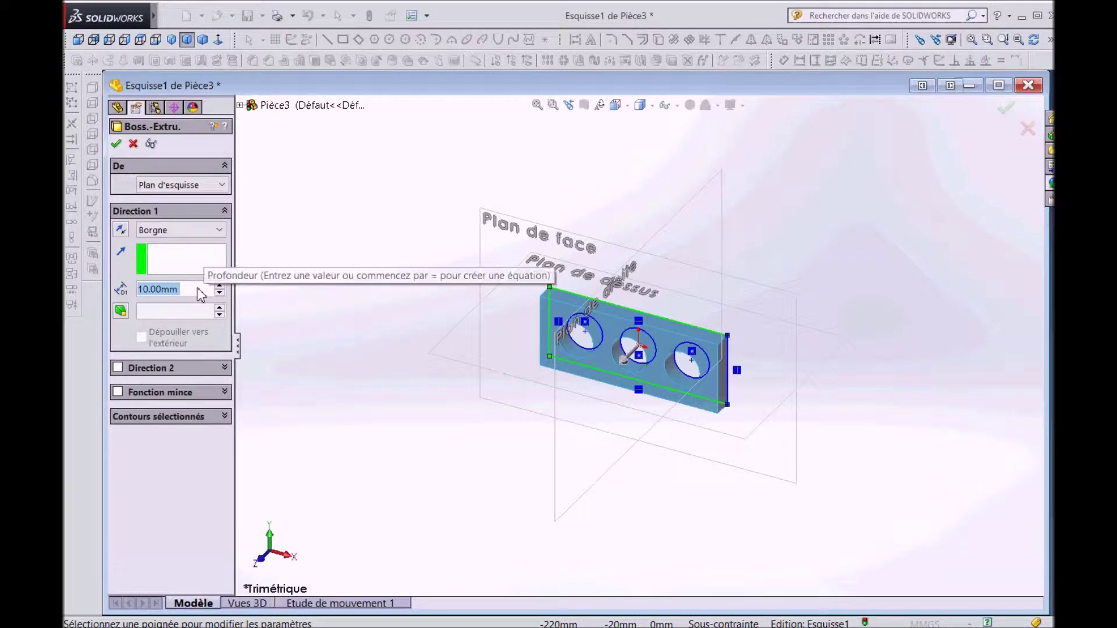
{"action": "type", "text": "8"}
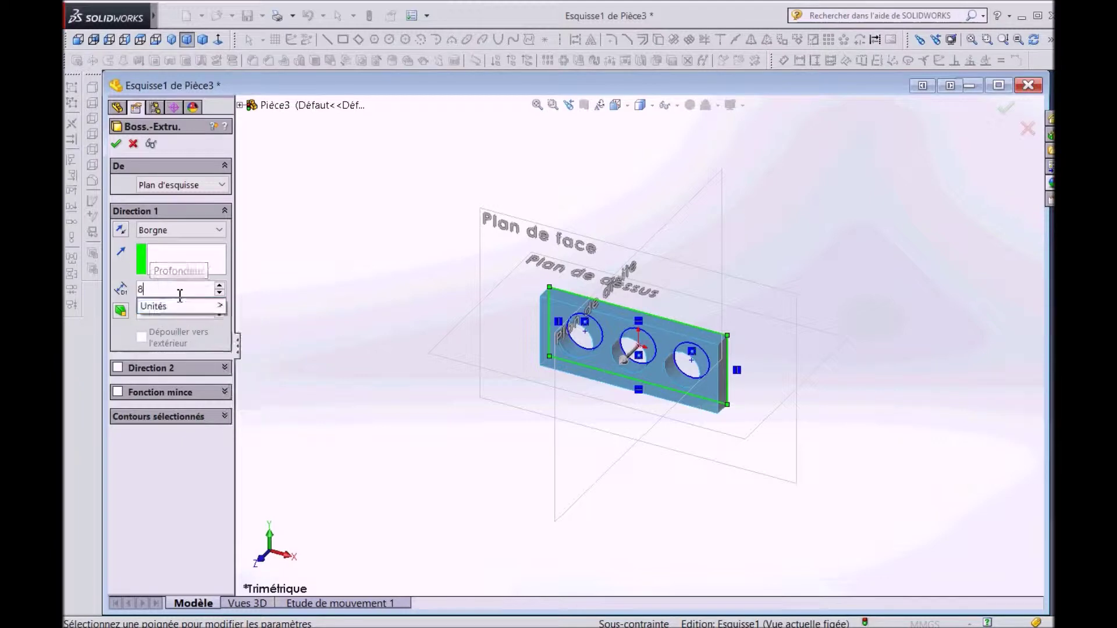
{"action": "left_click", "coordinate": [118, 147]}
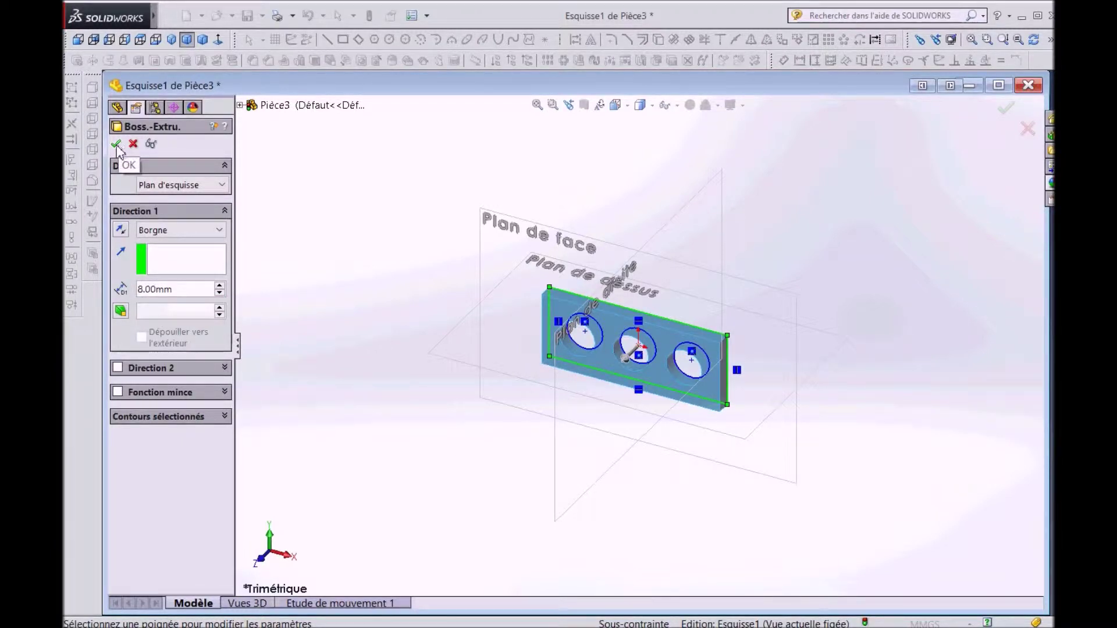
{"action": "left_click", "coordinate": [116, 146]}
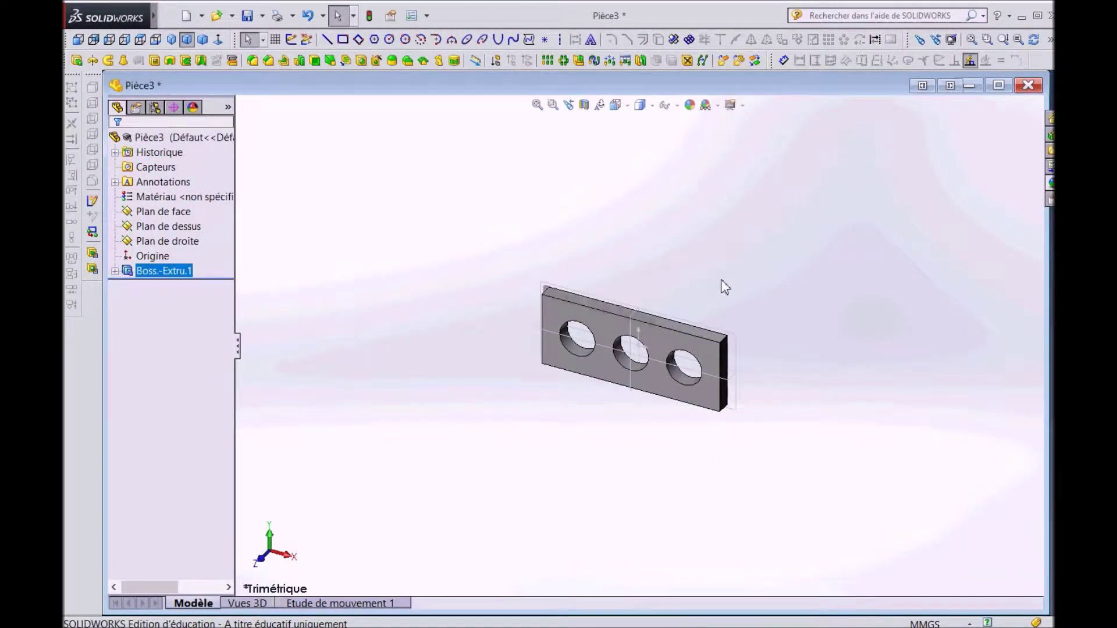
Step: Orbit the view to face the plate nearly head-on, then select the plate
{"action": "right_click", "coordinate": [814, 308]}
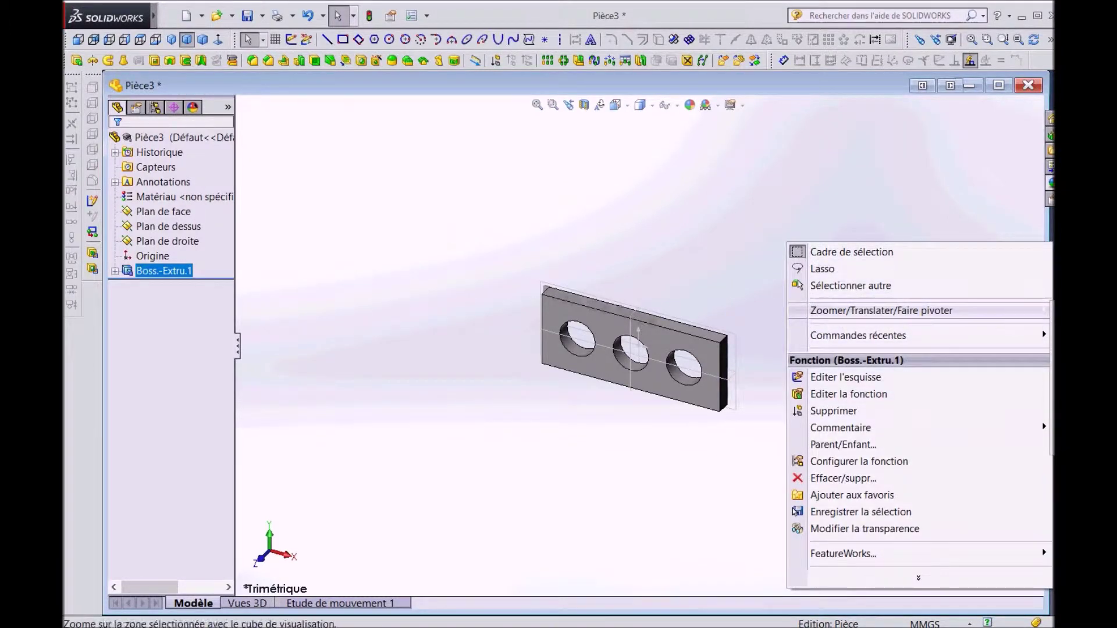
{"action": "left_click", "coordinate": [870, 312]}
{"action": "mouse_move", "coordinate": [779, 401]}
{"action": "left_mouse_down"}
{"action": "mouse_move", "coordinate": [832, 257]}
{"action": "mouse_move", "coordinate": [875, 401]}
{"action": "mouse_move", "coordinate": [571, 343]}
{"action": "mouse_move", "coordinate": [666, 443]}
{"action": "mouse_move", "coordinate": [828, 349]}
{"action": "mouse_move", "coordinate": [728, 356]}
{"action": "mouse_move", "coordinate": [745, 463]}
{"action": "mouse_move", "coordinate": [816, 460]}
{"action": "mouse_move", "coordinate": [847, 486]}
{"action": "mouse_move", "coordinate": [882, 426]}
{"action": "mouse_move", "coordinate": [870, 354]}
{"action": "mouse_move", "coordinate": [847, 356]}
{"action": "mouse_move", "coordinate": [845, 381]}
{"action": "left_mouse_up"}
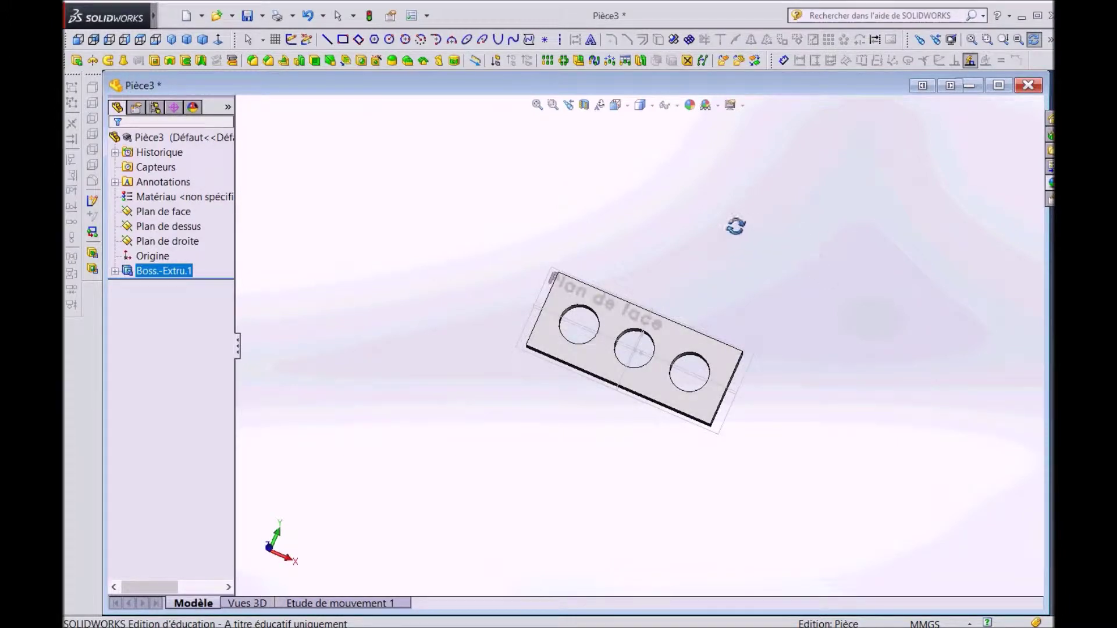
{"action": "right_click", "coordinate": [693, 169]}
{"action": "left_click", "coordinate": [715, 176]}
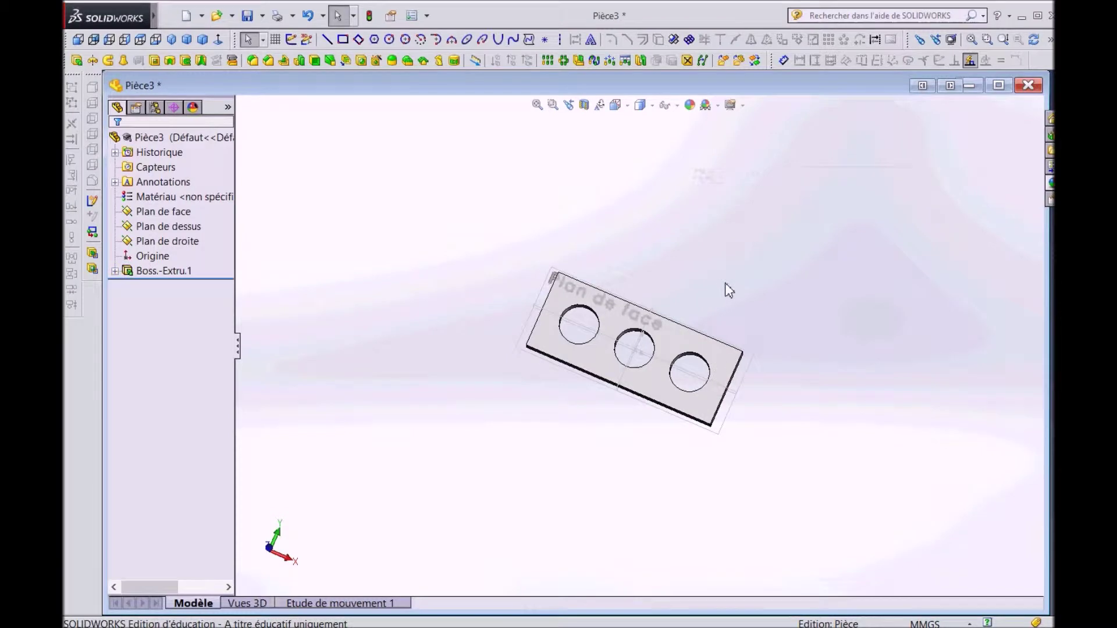
{"action": "left_click", "coordinate": [721, 358]}
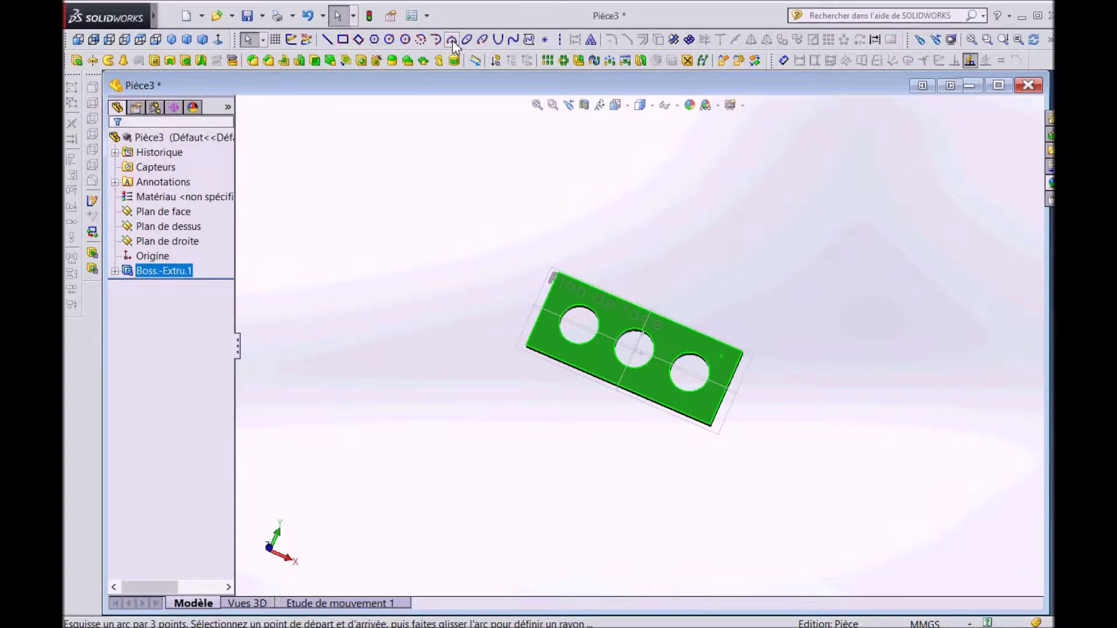
Step: Zoom the plate to fill the window and orbit it to face it more directly
{"action": "right_click", "coordinate": [766, 235]}
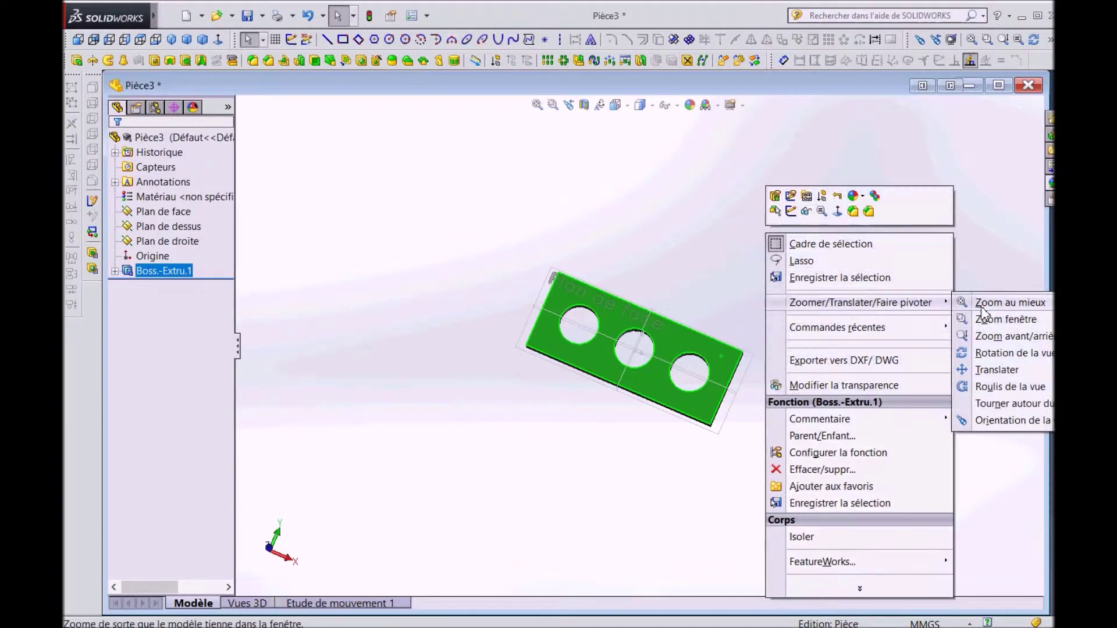
{"action": "left_click", "coordinate": [989, 303]}
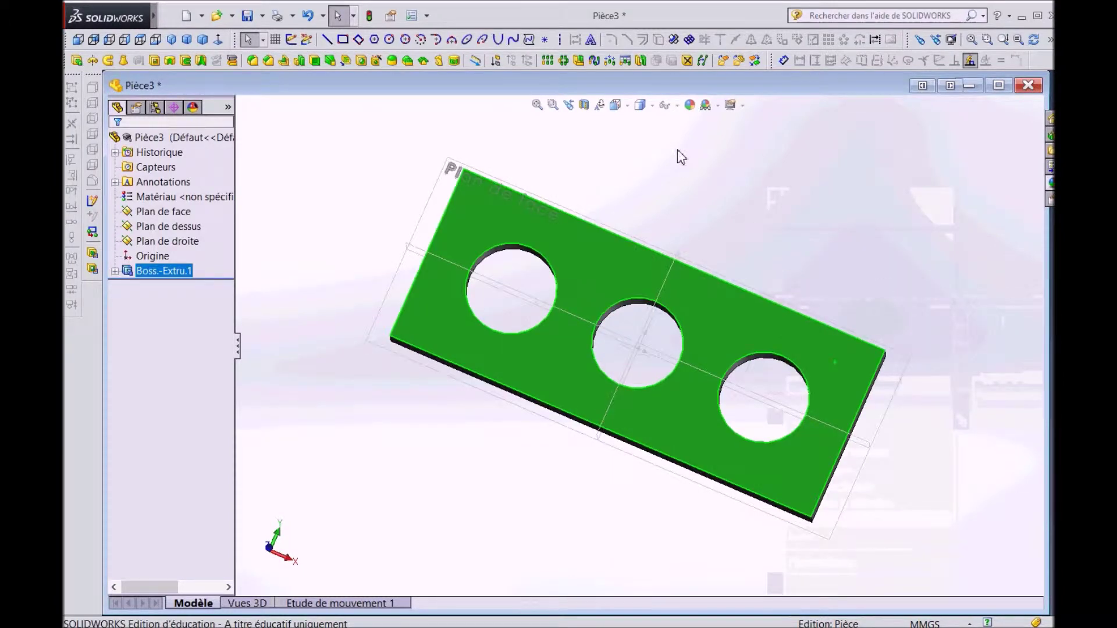
{"action": "right_click", "coordinate": [729, 179]}
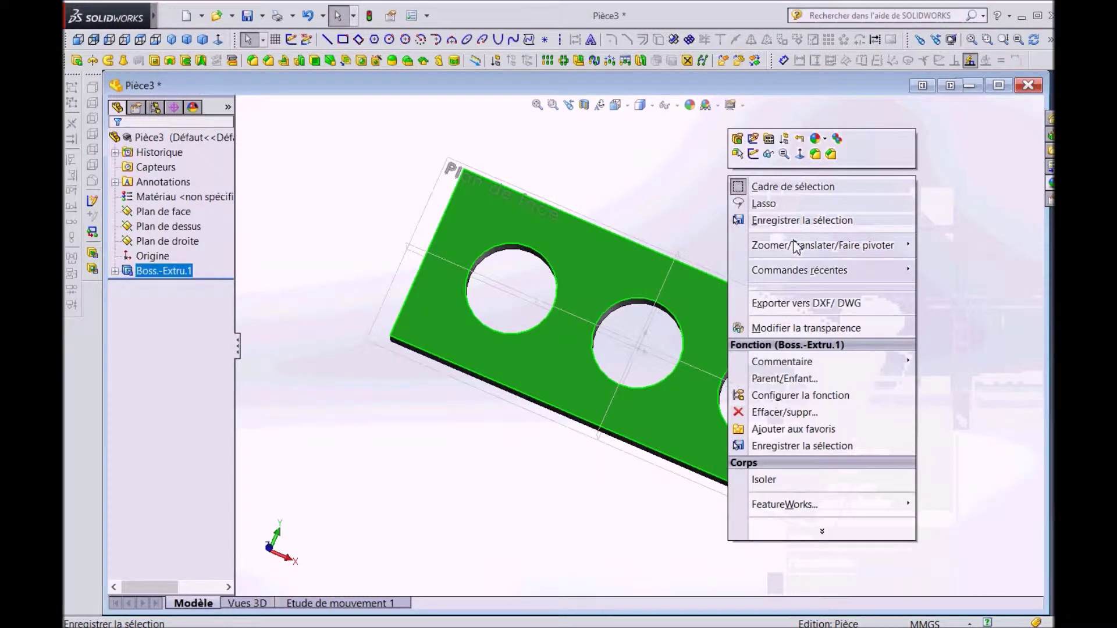
{"action": "mouse_move", "coordinate": [821, 245]}
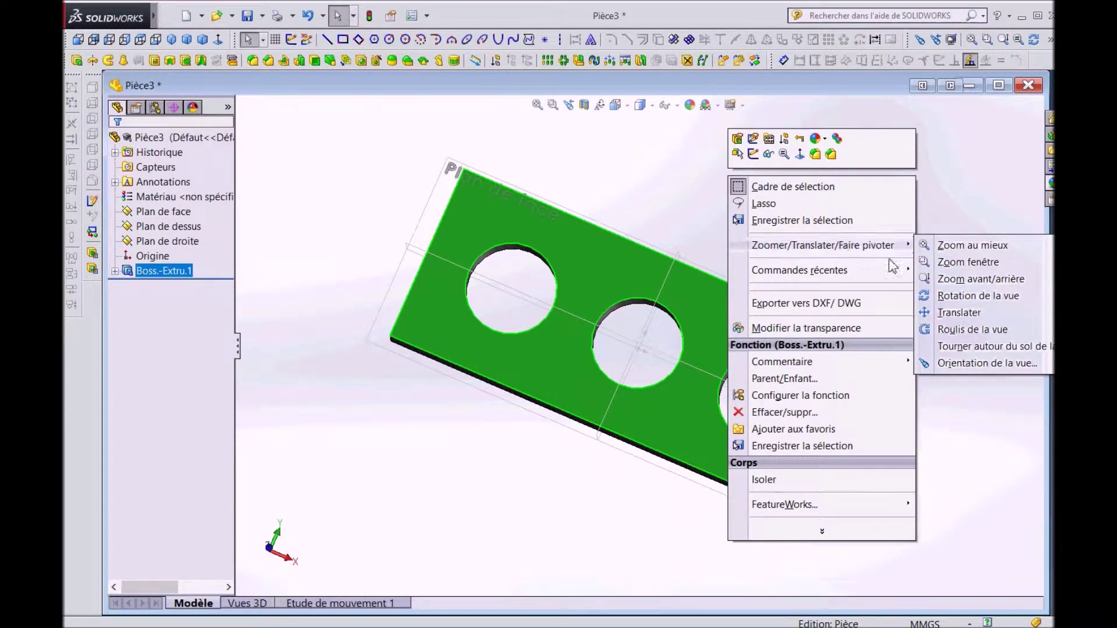
{"action": "left_click", "coordinate": [944, 295]}
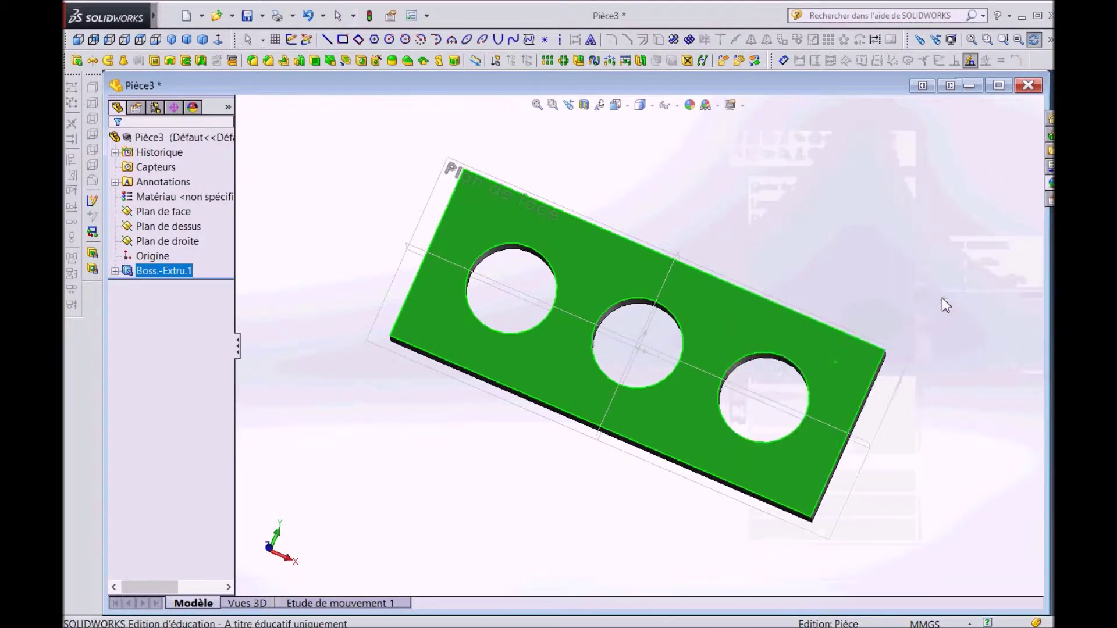
{"action": "mouse_move", "coordinate": [715, 317]}
{"action": "left_mouse_down"}
{"action": "mouse_move", "coordinate": [745, 368]}
{"action": "mouse_move", "coordinate": [673, 419]}
{"action": "mouse_move", "coordinate": [711, 336]}
{"action": "mouse_move", "coordinate": [822, 382]}
{"action": "mouse_move", "coordinate": [737, 399]}
{"action": "mouse_move", "coordinate": [709, 383]}
{"action": "left_mouse_up"}
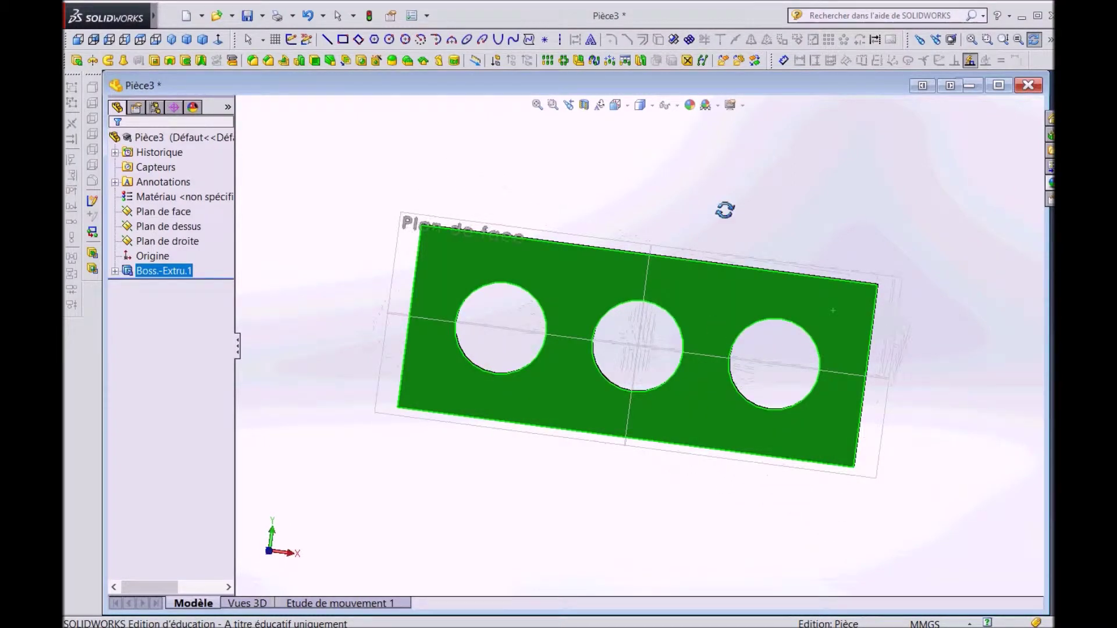
{"action": "right_click", "coordinate": [710, 169]}
{"action": "left_click", "coordinate": [732, 177]}
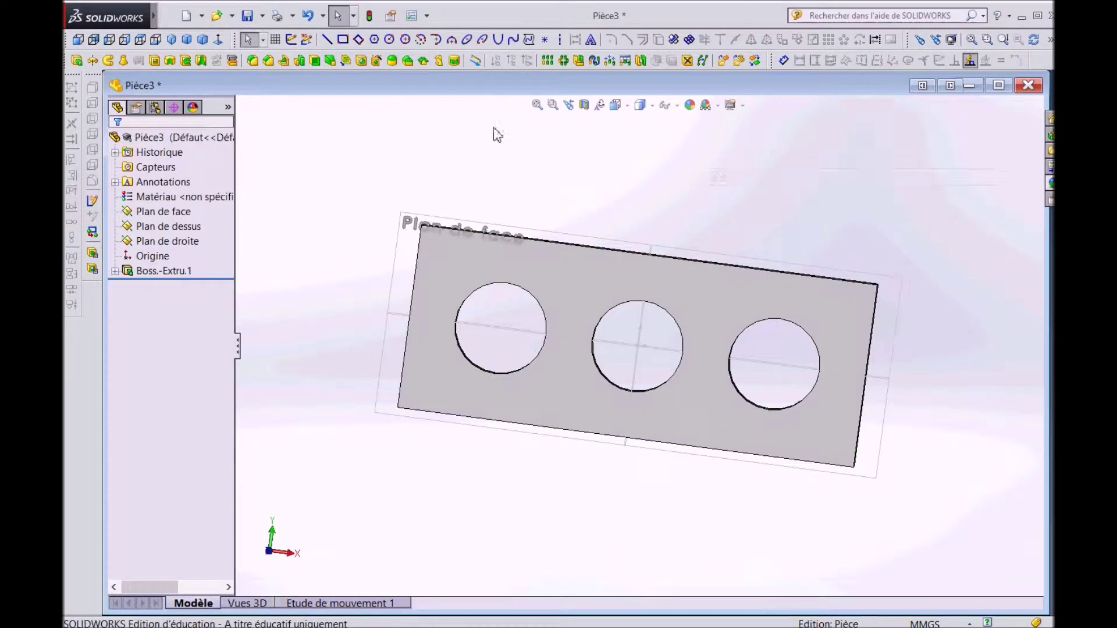
{"action": "left_click", "coordinate": [592, 271]}
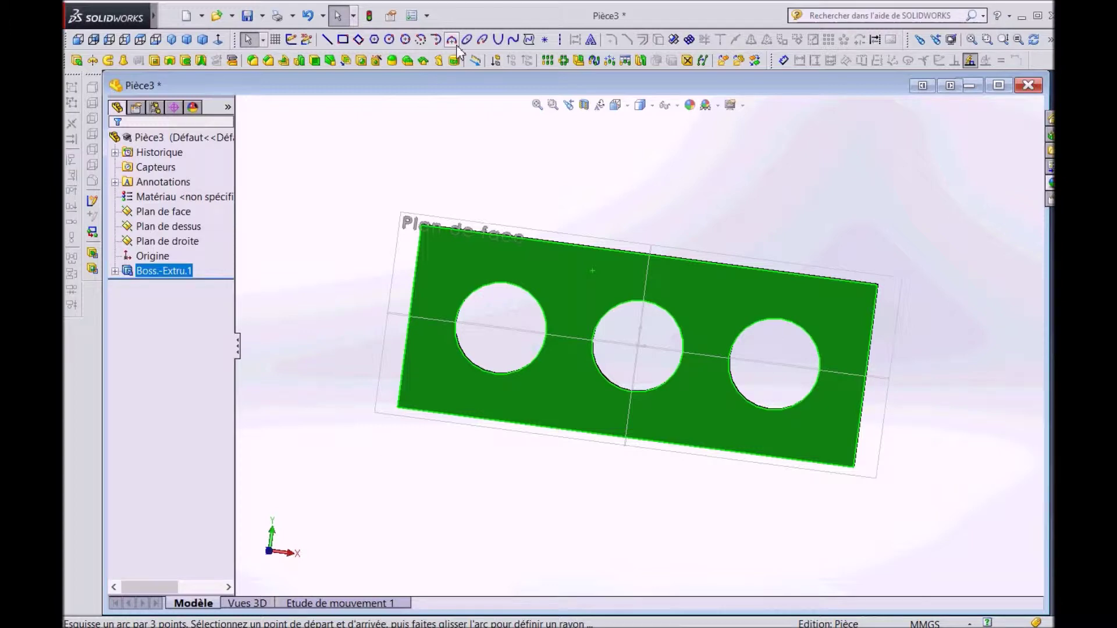
Step: Orbit the plate to an oblique angle that shows its 8 mm thickness
{"action": "right_click", "coordinate": [755, 188]}
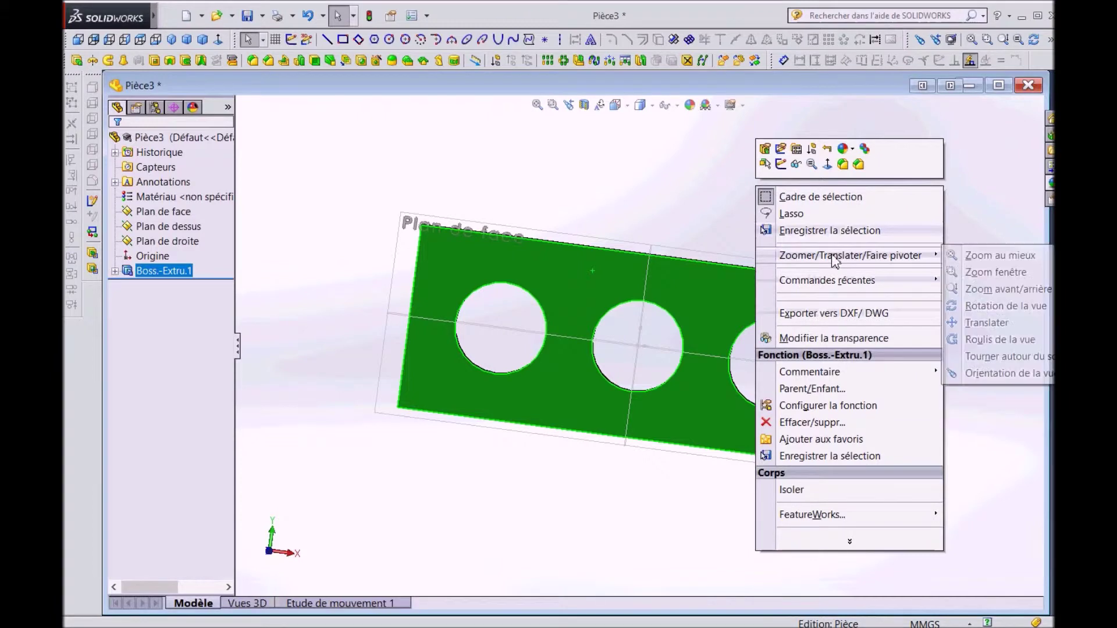
{"action": "left_click", "coordinate": [982, 301]}
{"action": "mouse_move", "coordinate": [750, 292]}
{"action": "left_mouse_down"}
{"action": "mouse_move", "coordinate": [717, 344]}
{"action": "mouse_move", "coordinate": [686, 362]}
{"action": "left_mouse_up"}
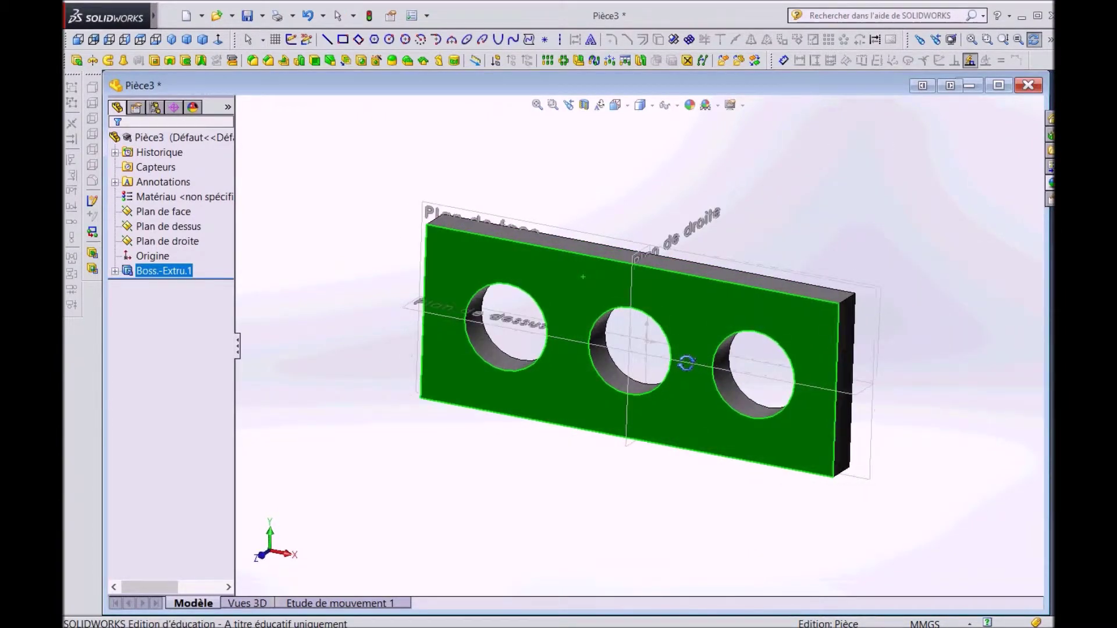
{"action": "right_click", "coordinate": [479, 124]}
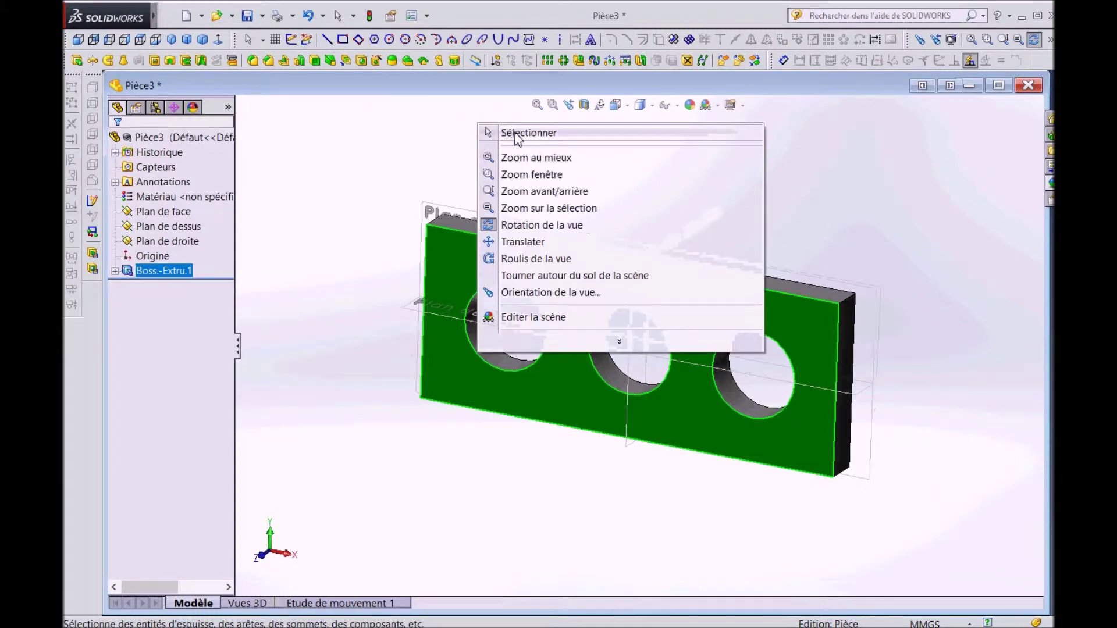
{"action": "left_click", "coordinate": [515, 134]}
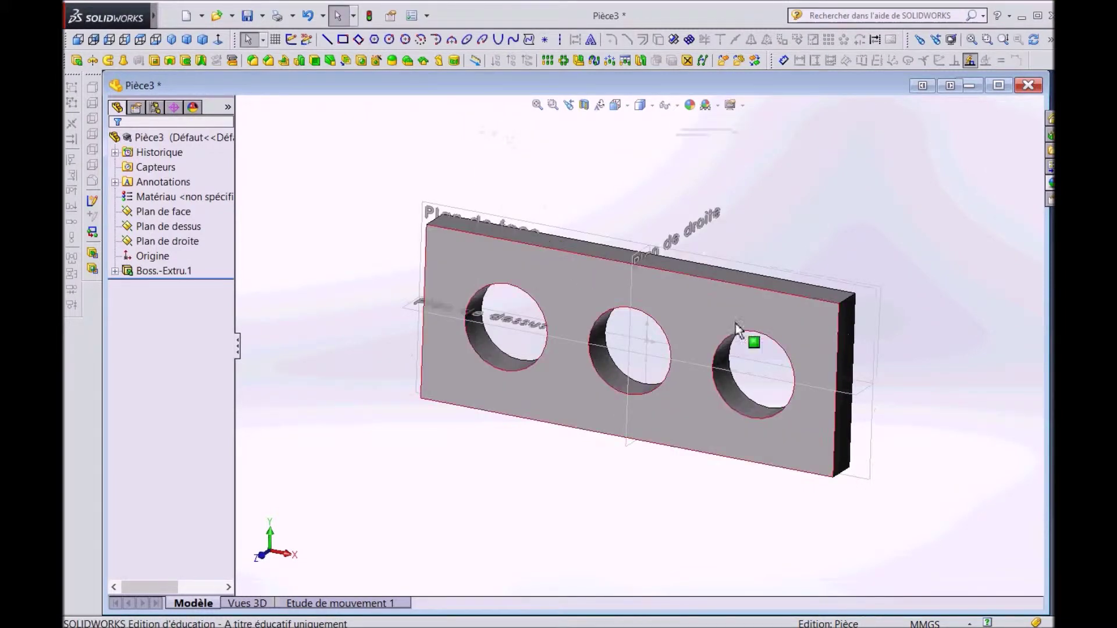
{"action": "left_click", "coordinate": [175, 16]}
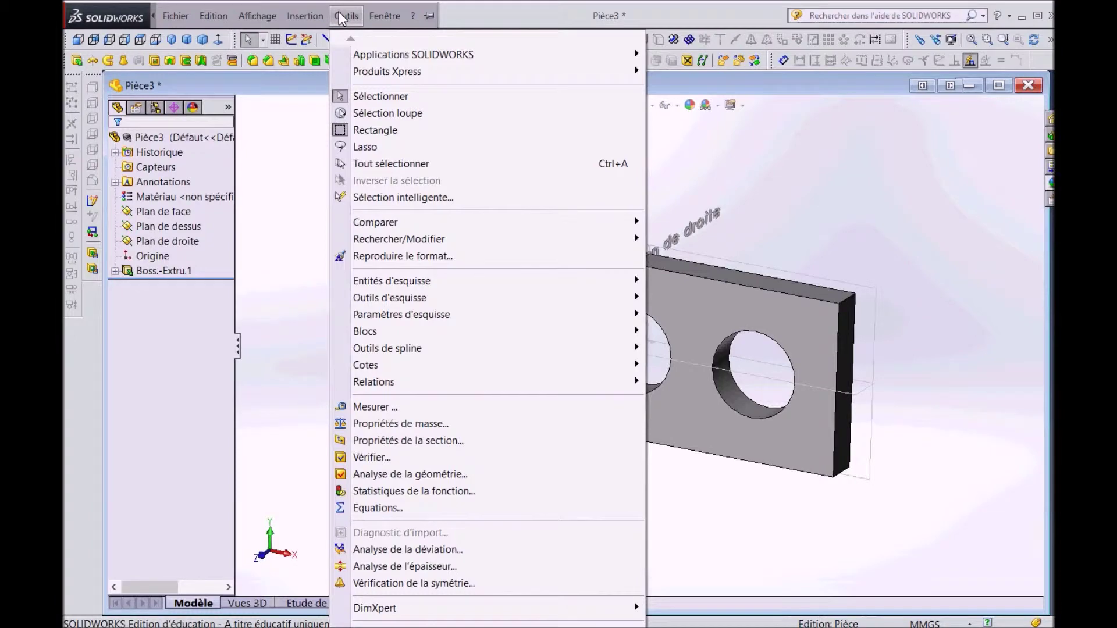
{"action": "mouse_move", "coordinate": [327, 74]}
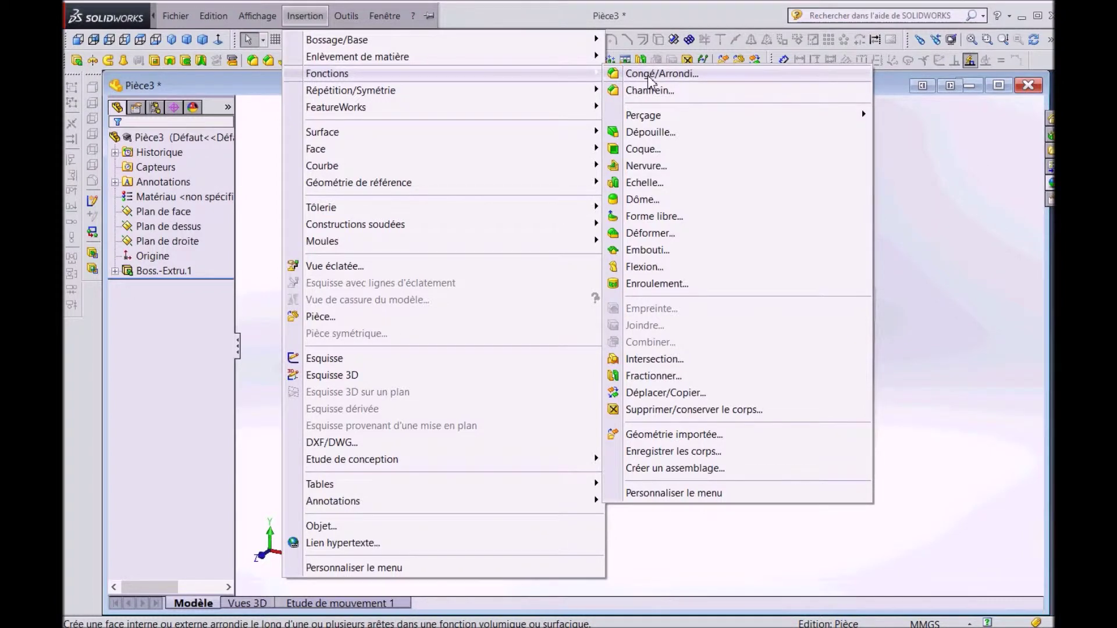
Step: Round the plate's two top corner edges with a 10 mm fillet, Congé1
{"action": "left_click", "coordinate": [649, 75]}
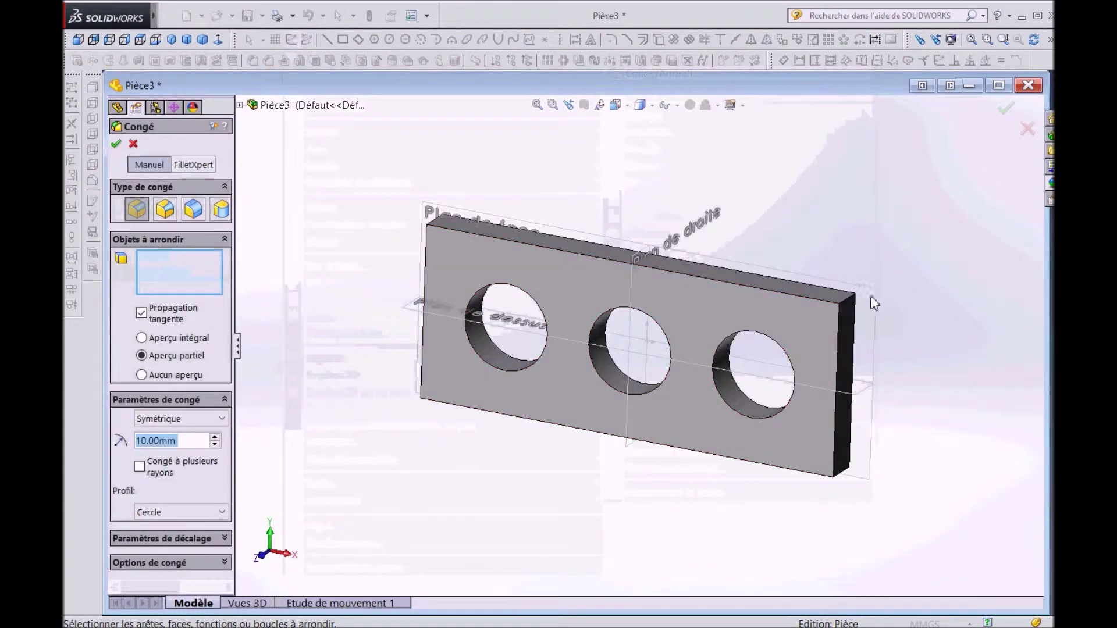
{"action": "left_click", "coordinate": [845, 307]}
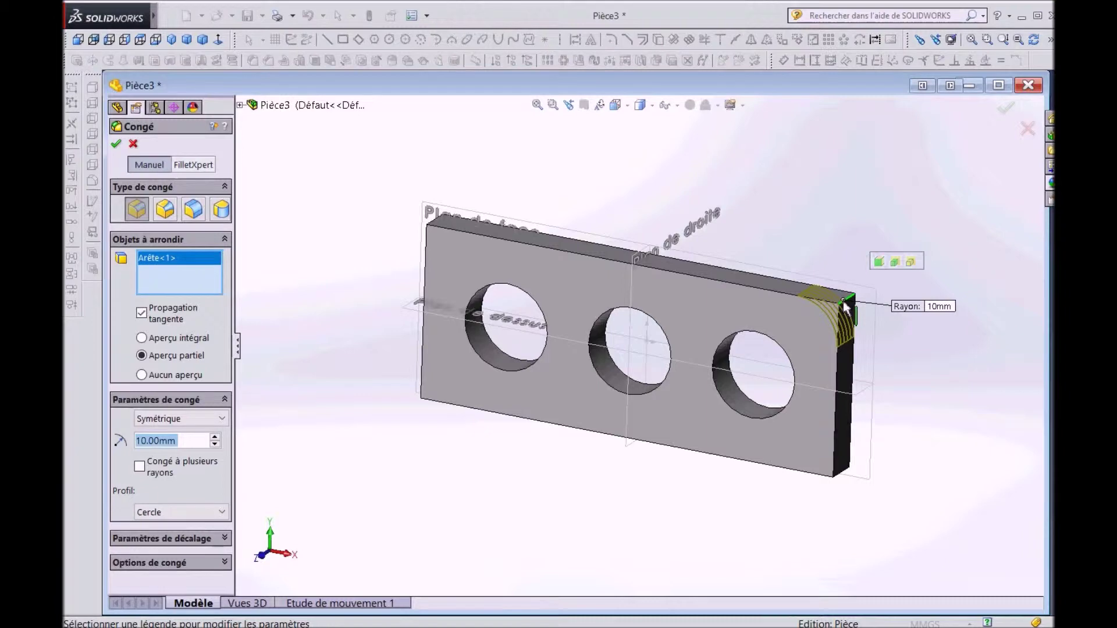
{"action": "left_click", "coordinate": [436, 223]}
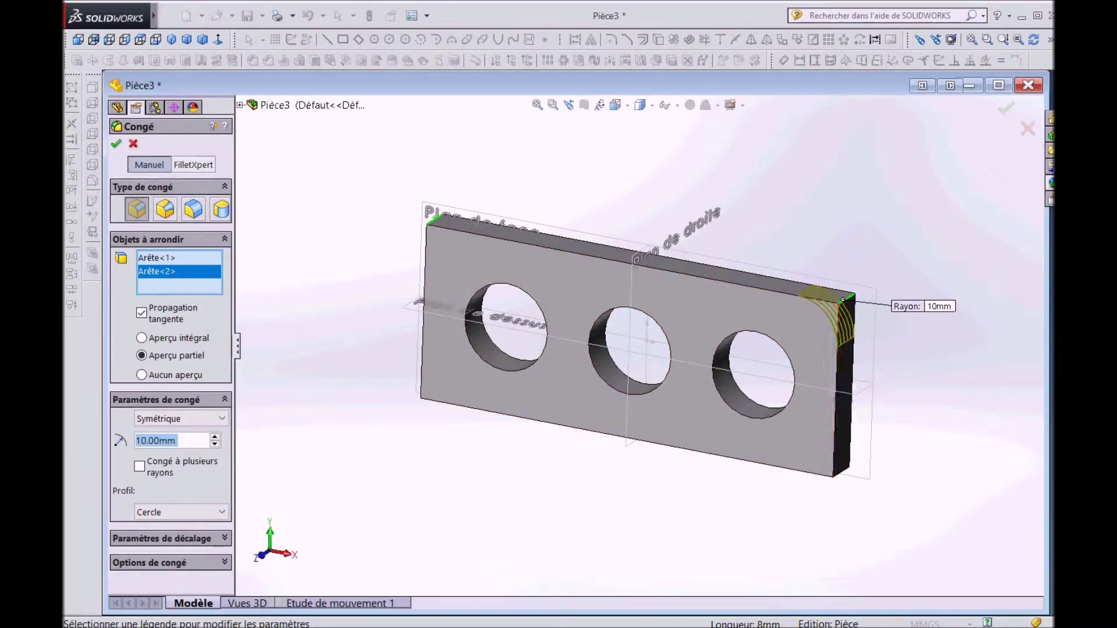
{"action": "left_click", "coordinate": [115, 146]}
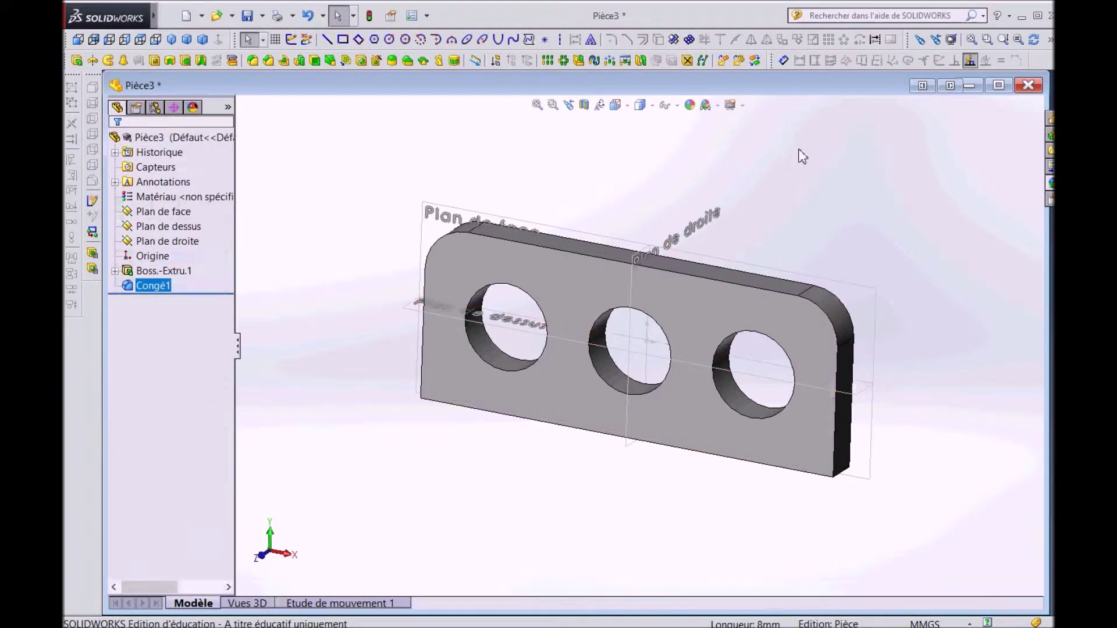
Step: Orbit the plate to expose its two remaining unrounded corner edges
{"action": "right_click", "coordinate": [800, 153]}
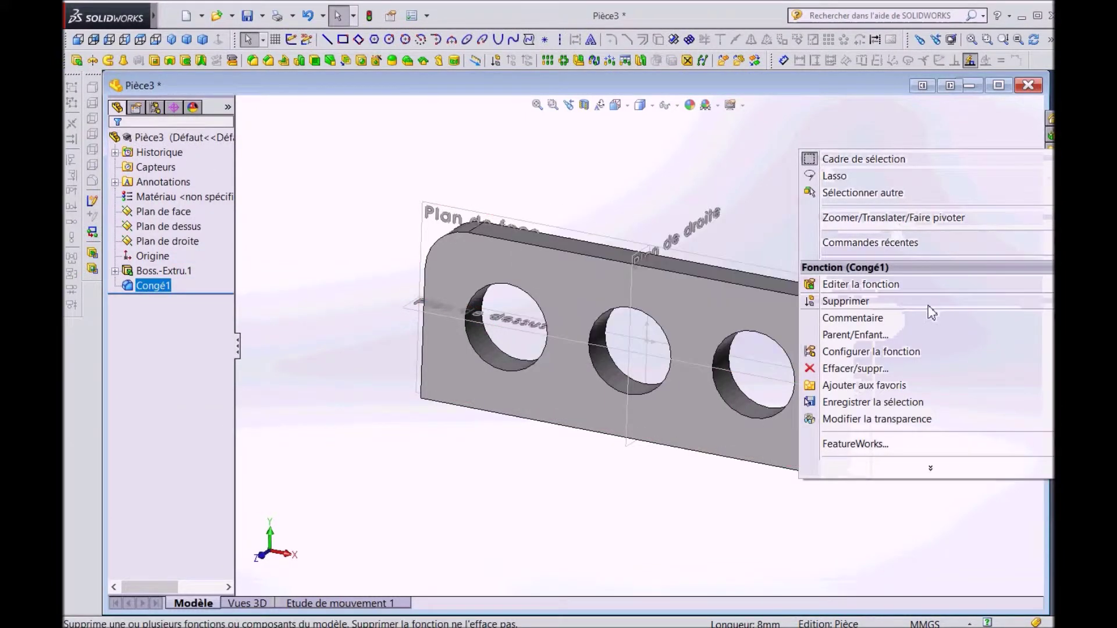
{"action": "mouse_move", "coordinate": [892, 217]}
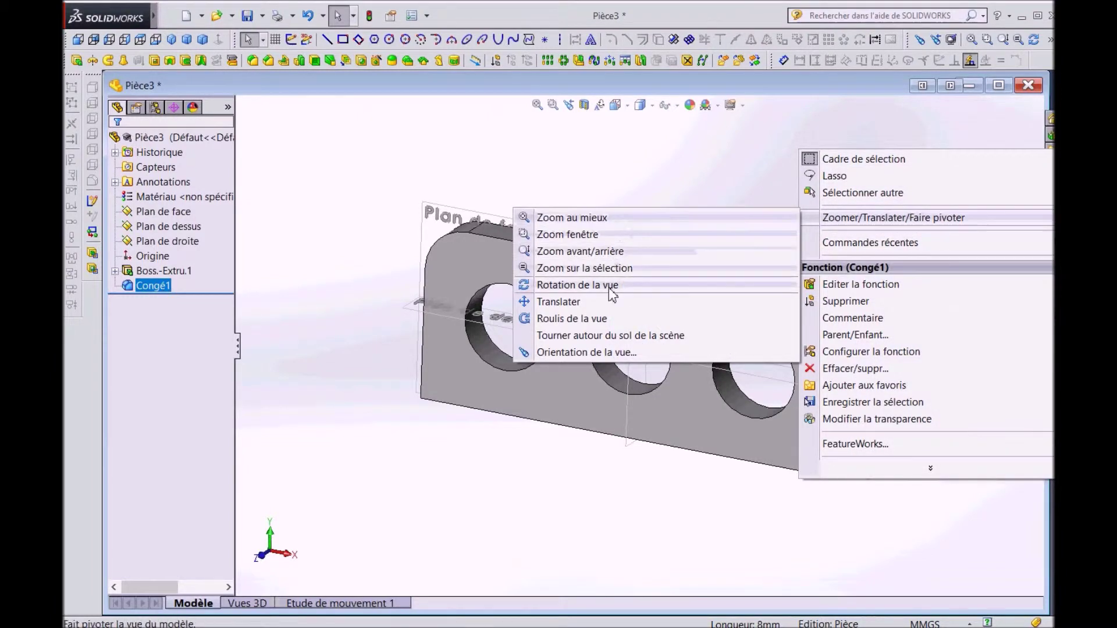
{"action": "left_click", "coordinate": [610, 284]}
{"action": "mouse_move", "coordinate": [656, 401]}
{"action": "left_mouse_down"}
{"action": "mouse_move", "coordinate": [636, 387]}
{"action": "mouse_move", "coordinate": [581, 209]}
{"action": "mouse_move", "coordinate": [713, 165]}
{"action": "mouse_move", "coordinate": [527, 452]}
{"action": "mouse_move", "coordinate": [653, 257]}
{"action": "mouse_move", "coordinate": [494, 226]}
{"action": "mouse_move", "coordinate": [461, 302]}
{"action": "mouse_move", "coordinate": [353, 297]}
{"action": "mouse_move", "coordinate": [362, 269]}
{"action": "left_mouse_up"}
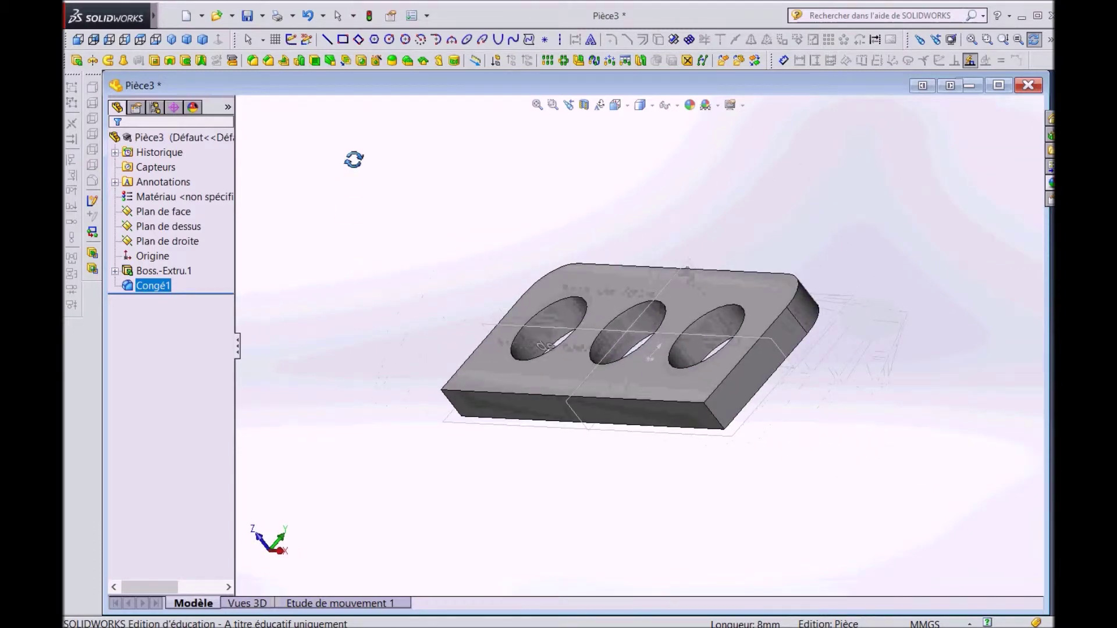
{"action": "right_click", "coordinate": [355, 160]}
{"action": "left_click", "coordinate": [363, 167]}
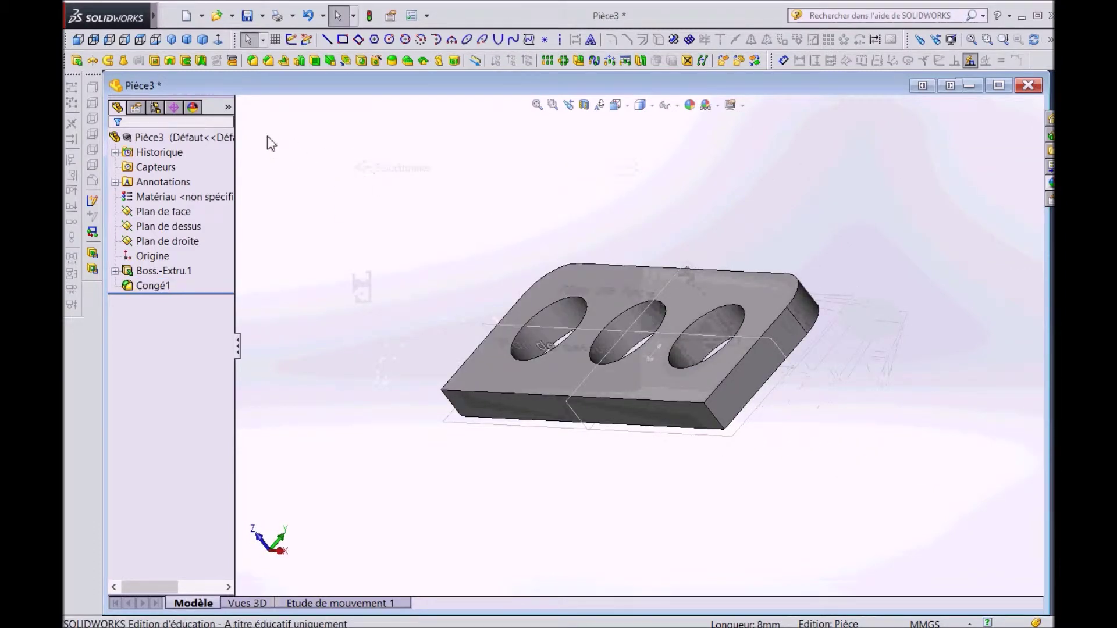
{"action": "left_click", "coordinate": [312, 17]}
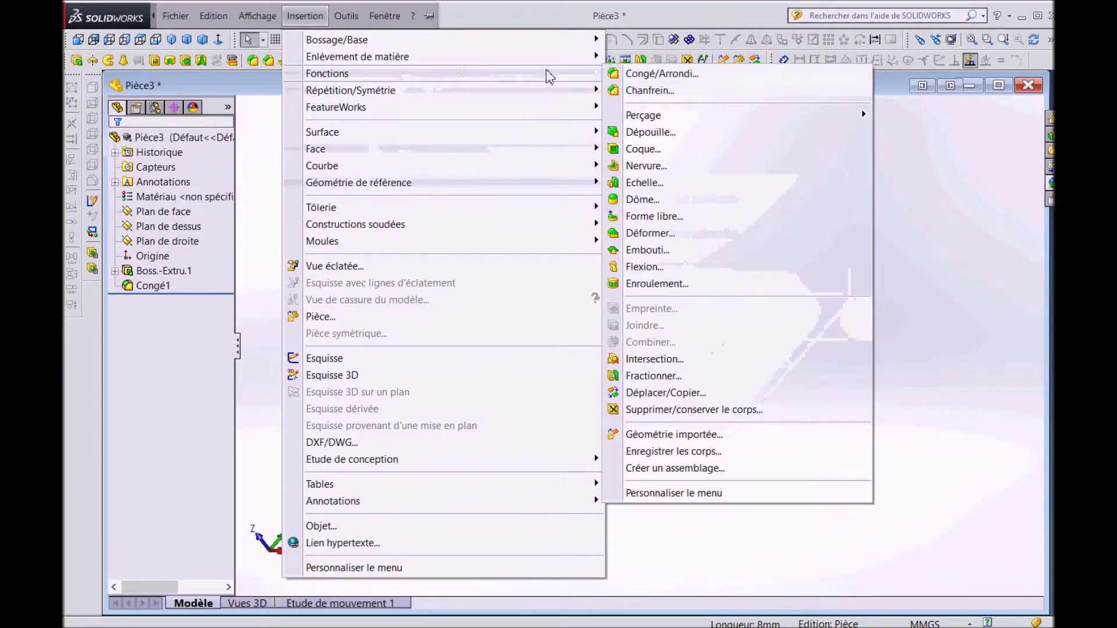
Step: Round the lower-right and lower-left corner edges with a second 10 mm fillet, Congé2
{"action": "left_click", "coordinate": [640, 75]}
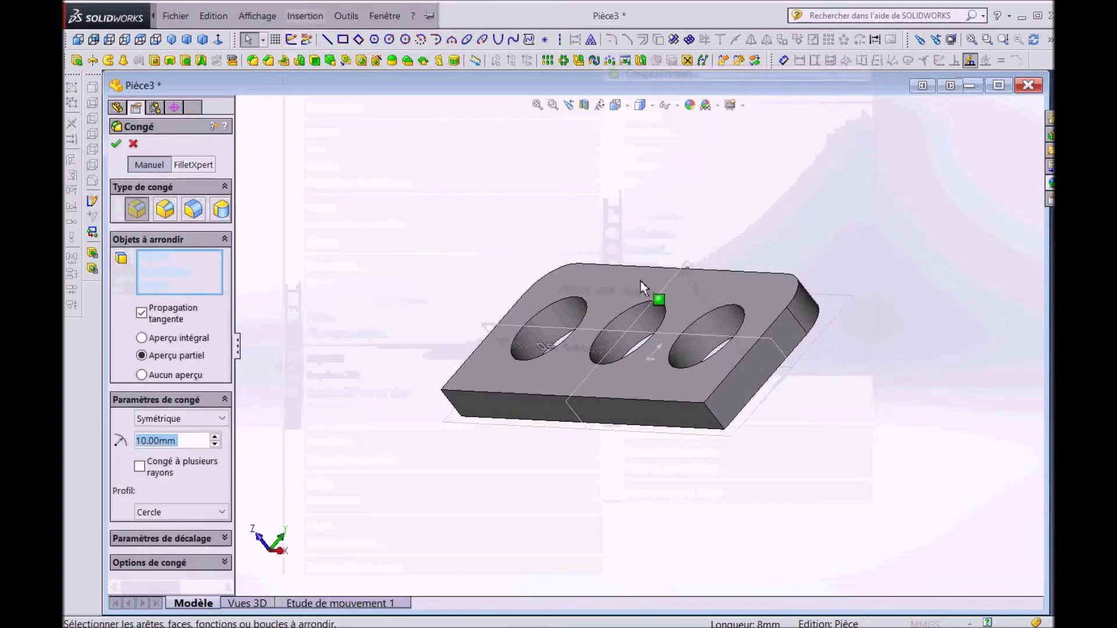
{"action": "left_click", "coordinate": [732, 431]}
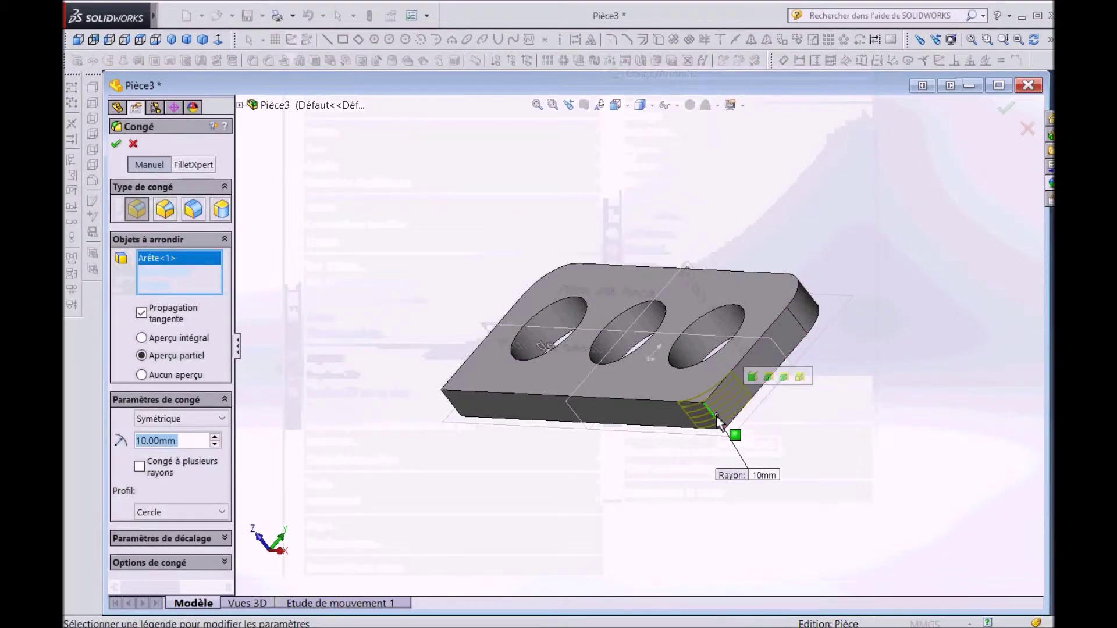
{"action": "left_click", "coordinate": [454, 409]}
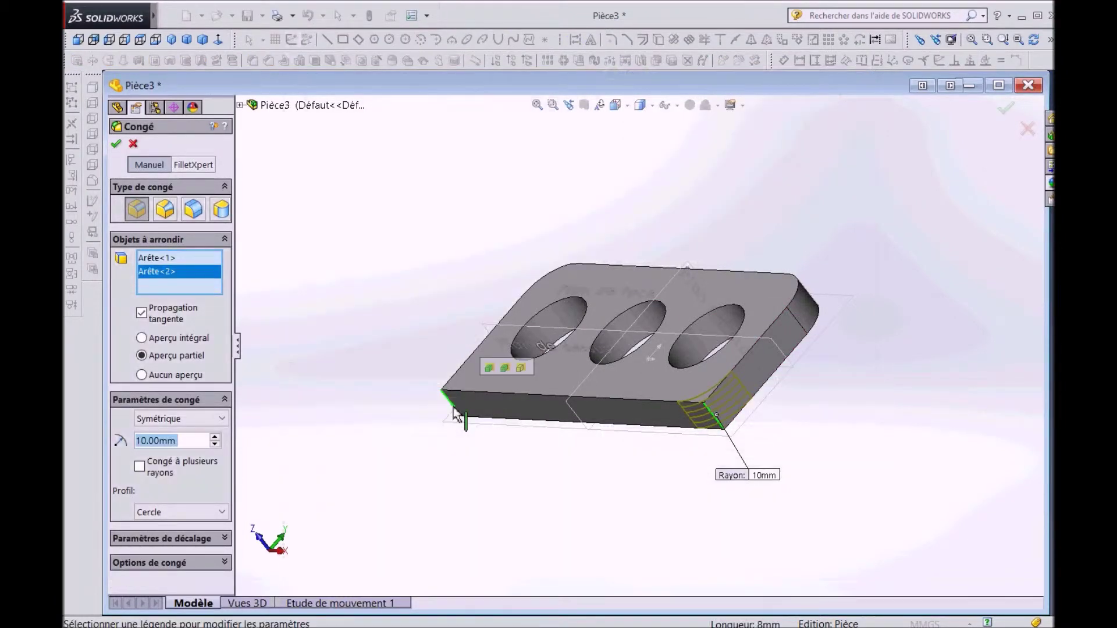
{"action": "left_click", "coordinate": [116, 144]}
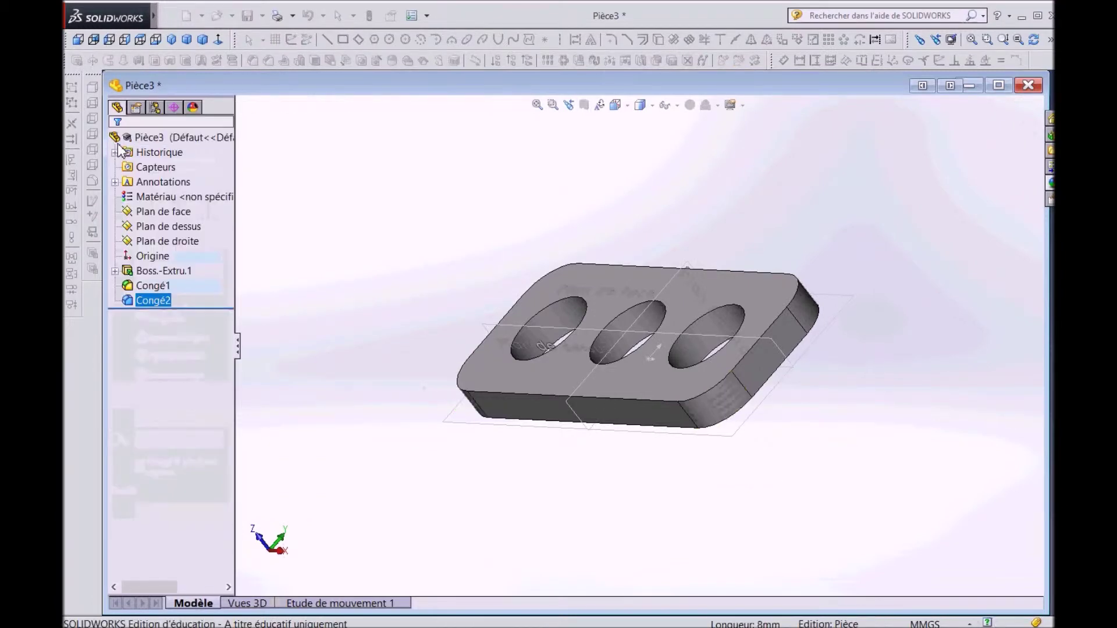
{"action": "right_click", "coordinate": [618, 176]}
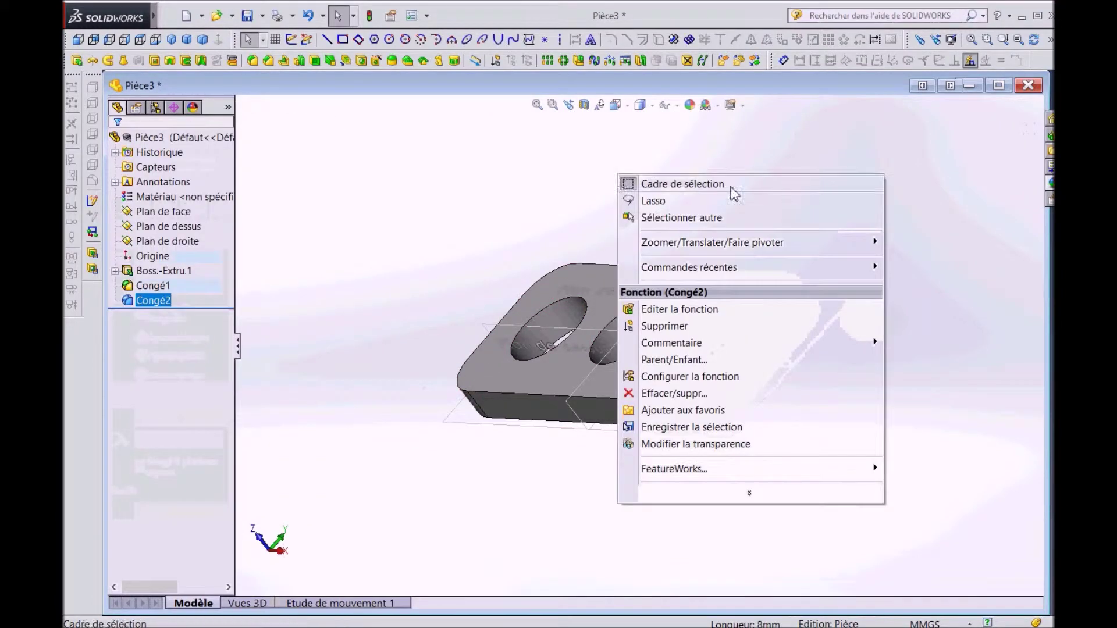
{"action": "mouse_move", "coordinate": [712, 243]}
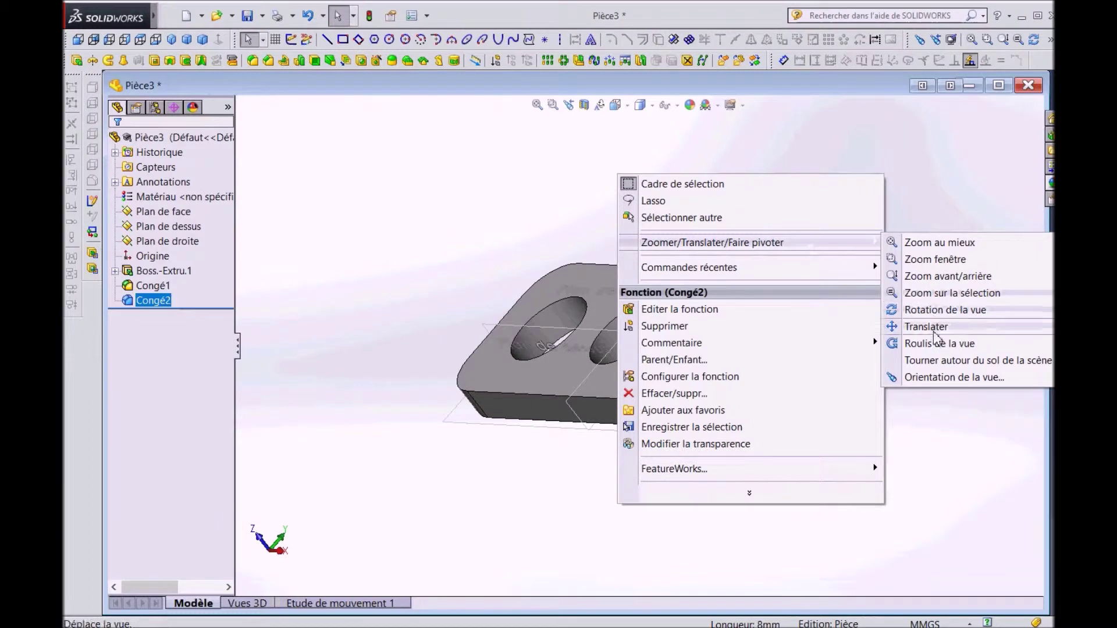
Step: Orbit to a near top-down view and select the plate's front face for sketching
{"action": "left_click", "coordinate": [938, 310]}
{"action": "mouse_move", "coordinate": [682, 313]}
{"action": "left_mouse_down"}
{"action": "mouse_move", "coordinate": [748, 357]}
{"action": "mouse_move", "coordinate": [787, 444]}
{"action": "mouse_move", "coordinate": [797, 501]}
{"action": "mouse_move", "coordinate": [784, 557]}
{"action": "mouse_move", "coordinate": [760, 529]}
{"action": "mouse_move", "coordinate": [783, 512]}
{"action": "mouse_move", "coordinate": [780, 529]}
{"action": "mouse_move", "coordinate": [843, 508]}
{"action": "mouse_move", "coordinate": [892, 549]}
{"action": "mouse_move", "coordinate": [827, 526]}
{"action": "mouse_move", "coordinate": [816, 582]}
{"action": "mouse_move", "coordinate": [678, 379]}
{"action": "mouse_move", "coordinate": [678, 357]}
{"action": "mouse_move", "coordinate": [710, 399]}
{"action": "mouse_move", "coordinate": [651, 376]}
{"action": "mouse_move", "coordinate": [633, 382]}
{"action": "mouse_move", "coordinate": [641, 326]}
{"action": "mouse_move", "coordinate": [690, 316]}
{"action": "mouse_move", "coordinate": [673, 411]}
{"action": "left_mouse_up"}
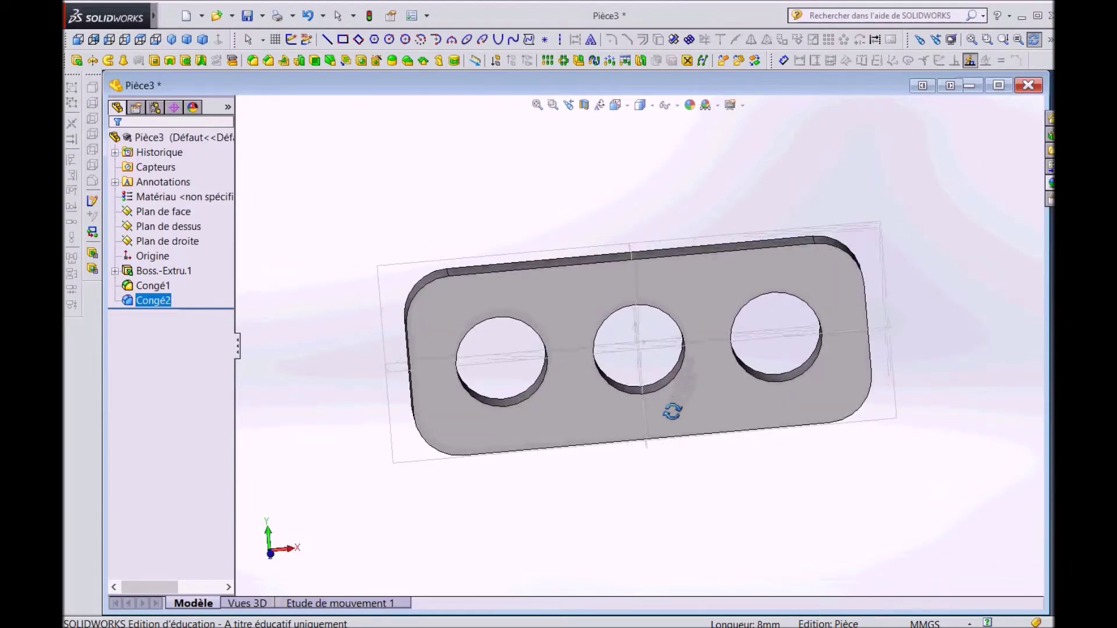
{"action": "right_click", "coordinate": [517, 144]}
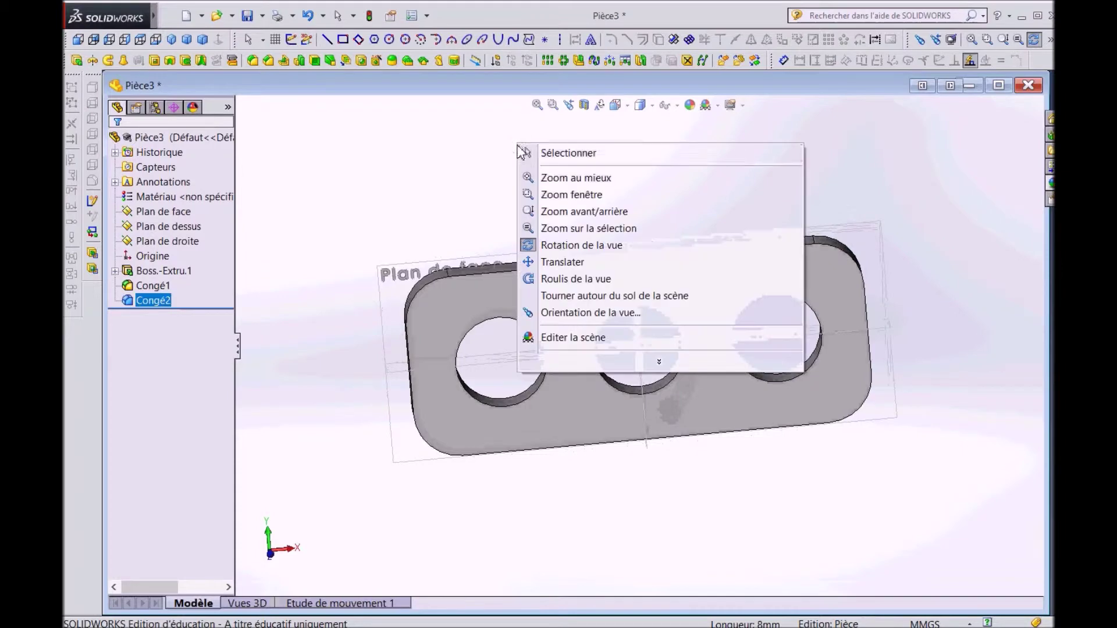
{"action": "left_click", "coordinate": [559, 153]}
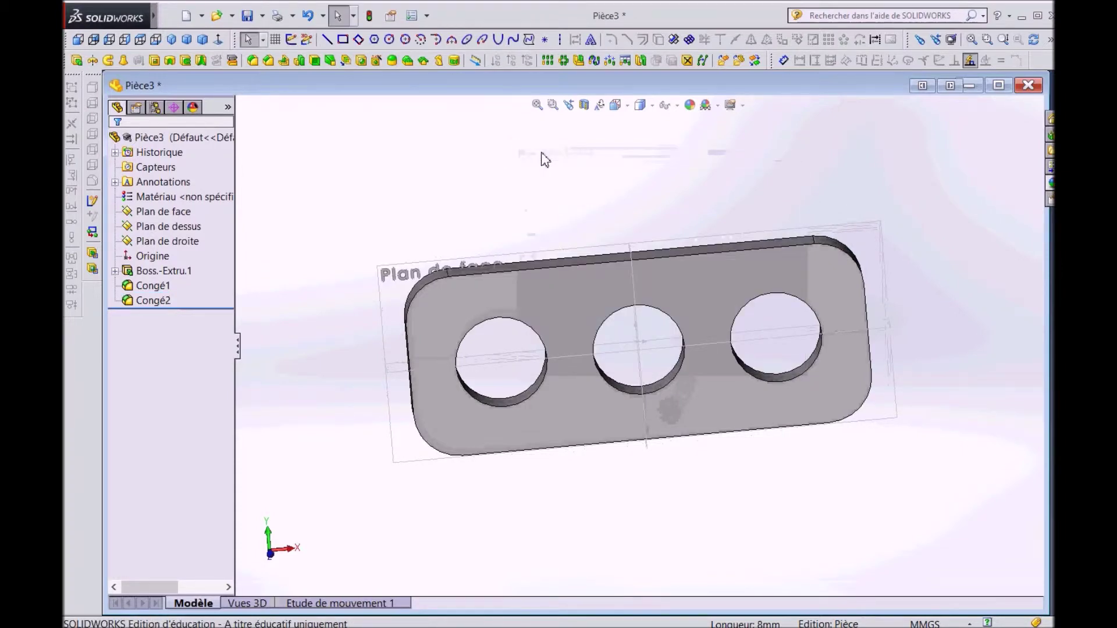
{"action": "left_click", "coordinate": [710, 281]}
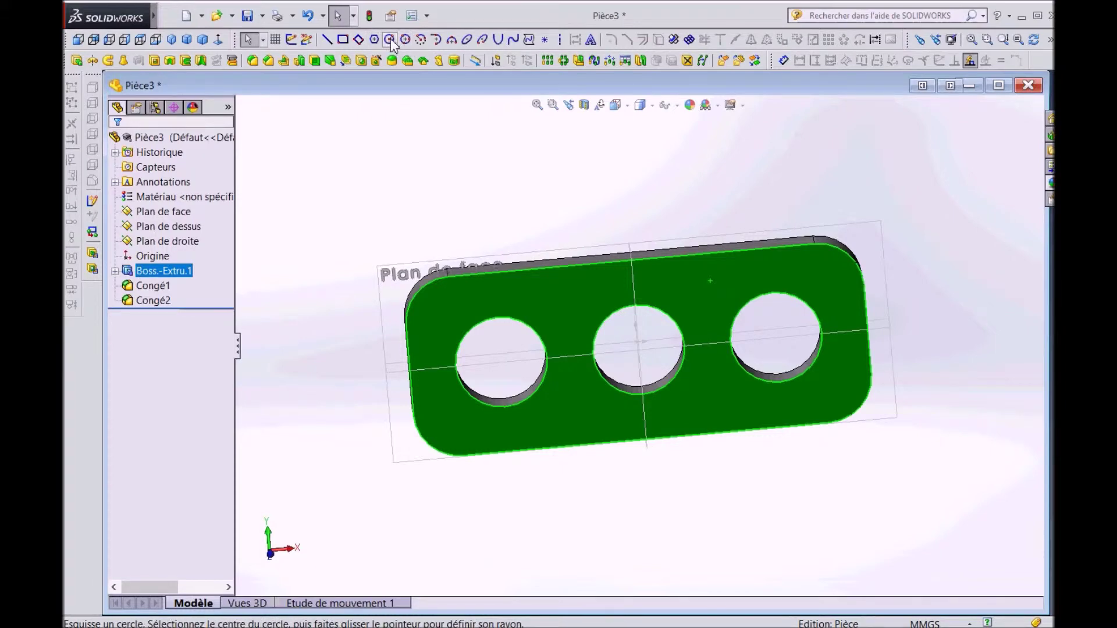
Step: Draw two radius-10 circles centred on the plate's bottom edge
{"action": "left_click", "coordinate": [390, 39]}
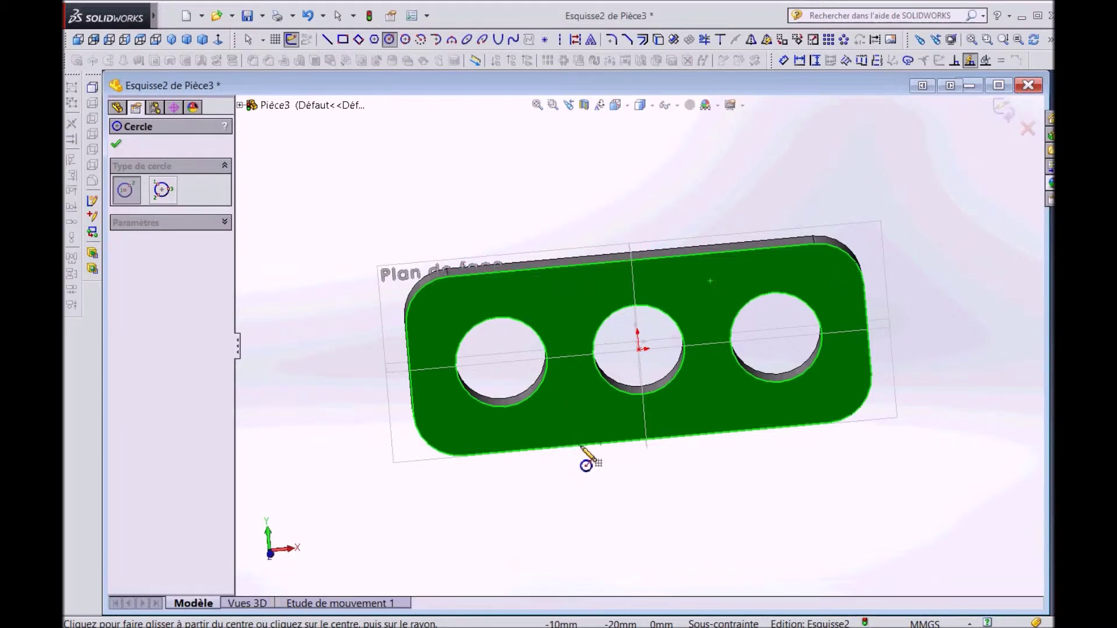
{"action": "left_click", "coordinate": [585, 462]}
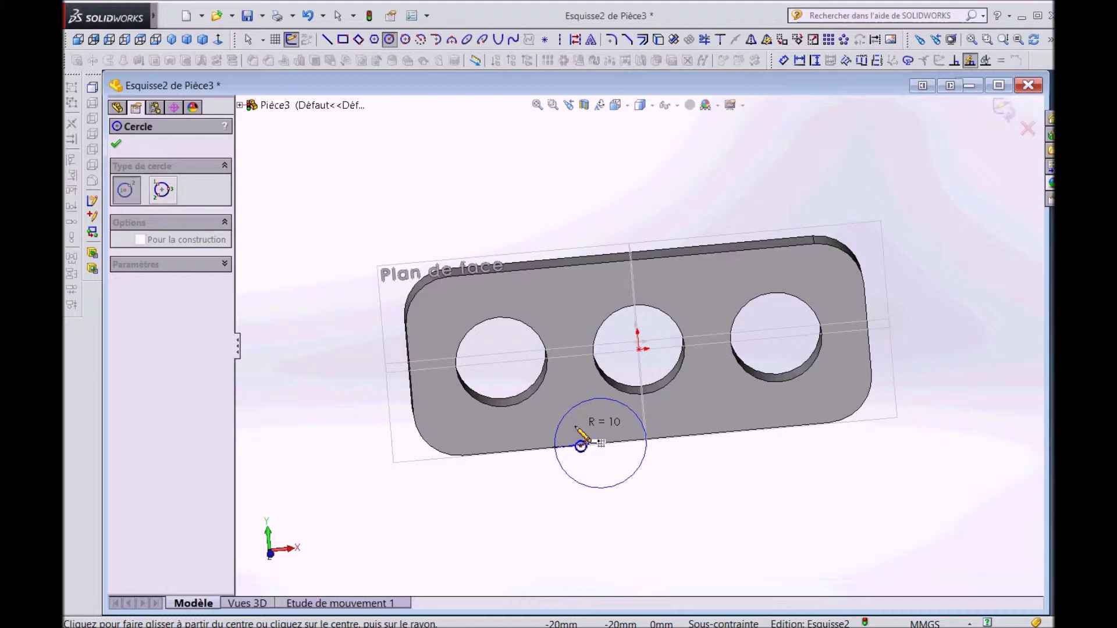
{"action": "left_click", "coordinate": [580, 445]}
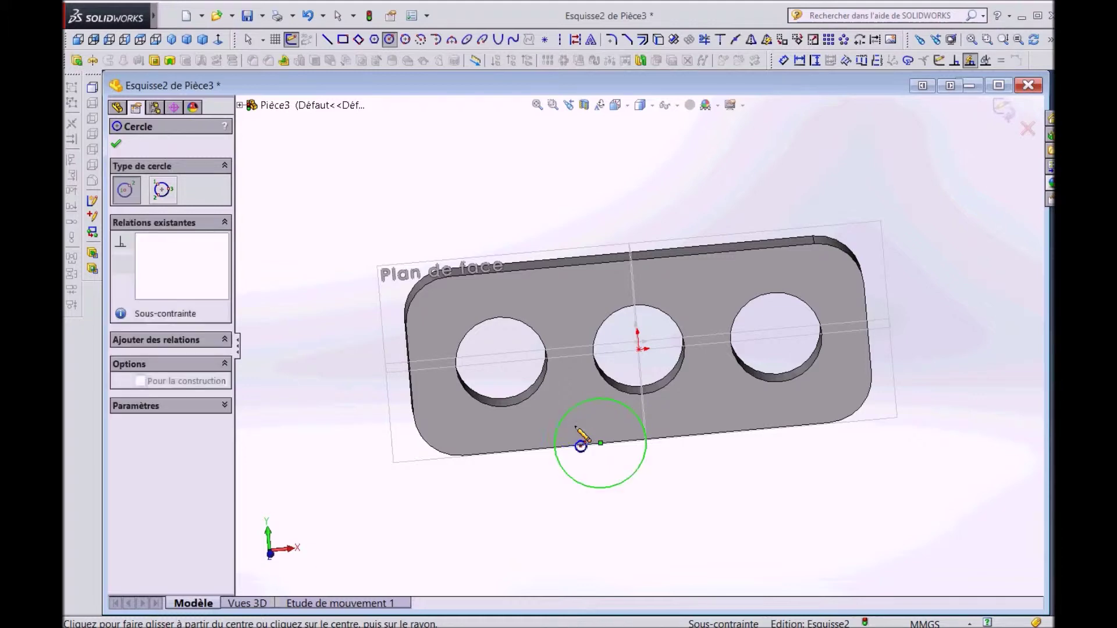
{"action": "left_click", "coordinate": [737, 432]}
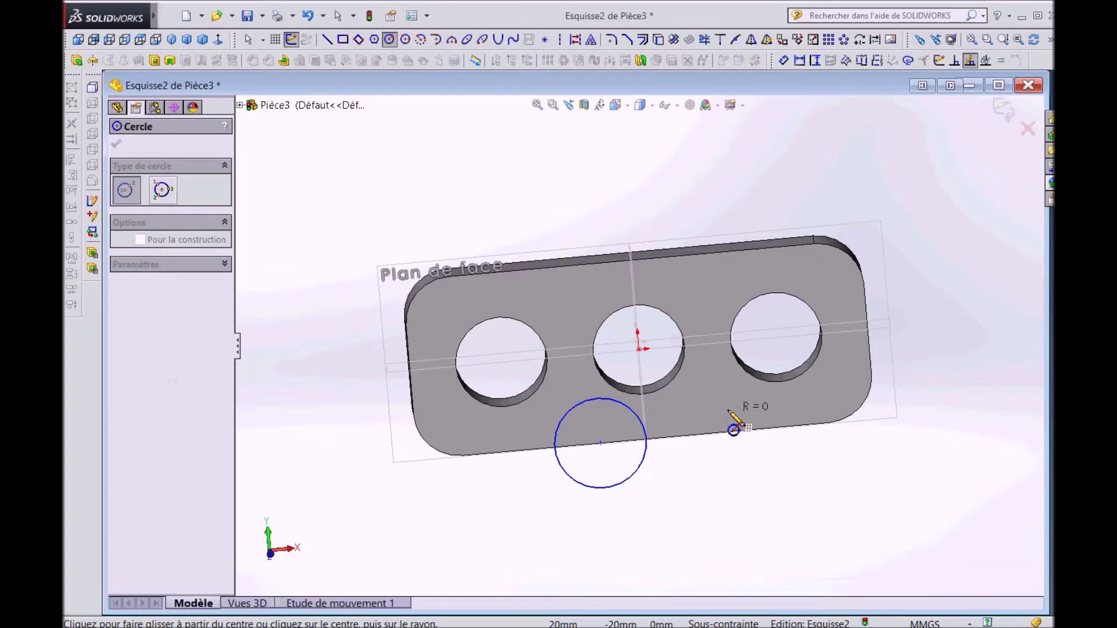
{"action": "left_click", "coordinate": [727, 414]}
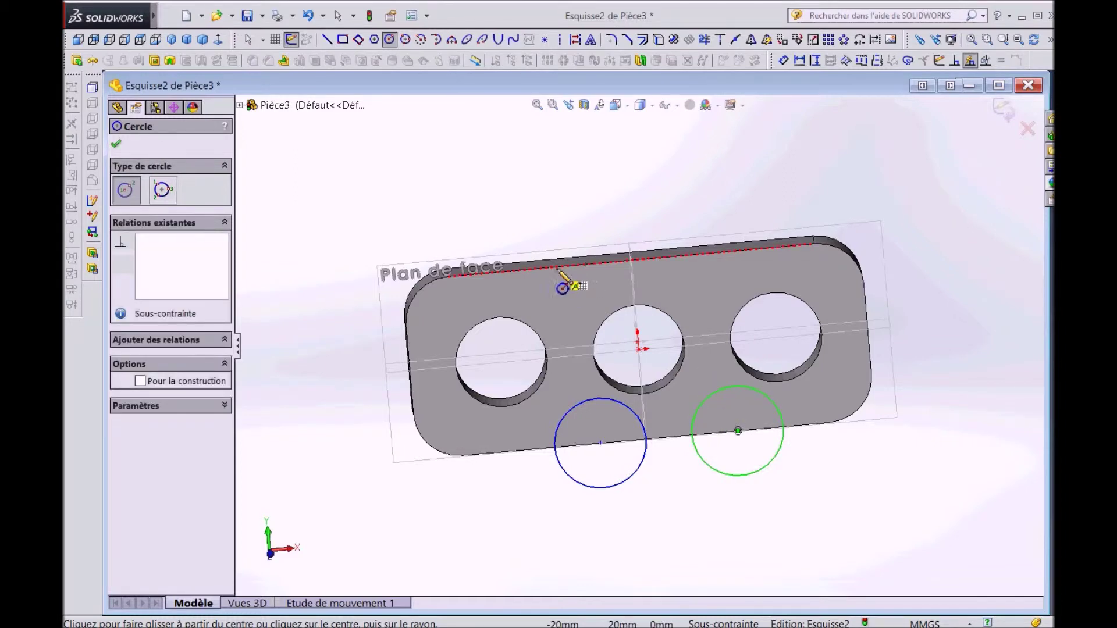
Step: Draw two more radius-10 circles centred on the plate's top edge
{"action": "left_click", "coordinate": [557, 271]}
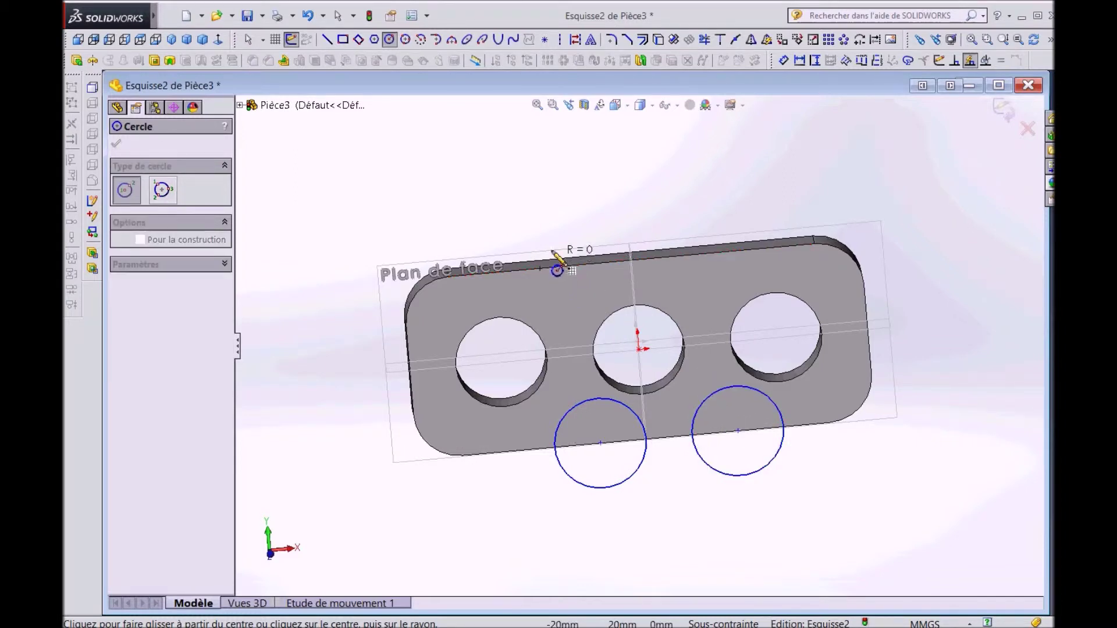
{"action": "left_click", "coordinate": [546, 262]}
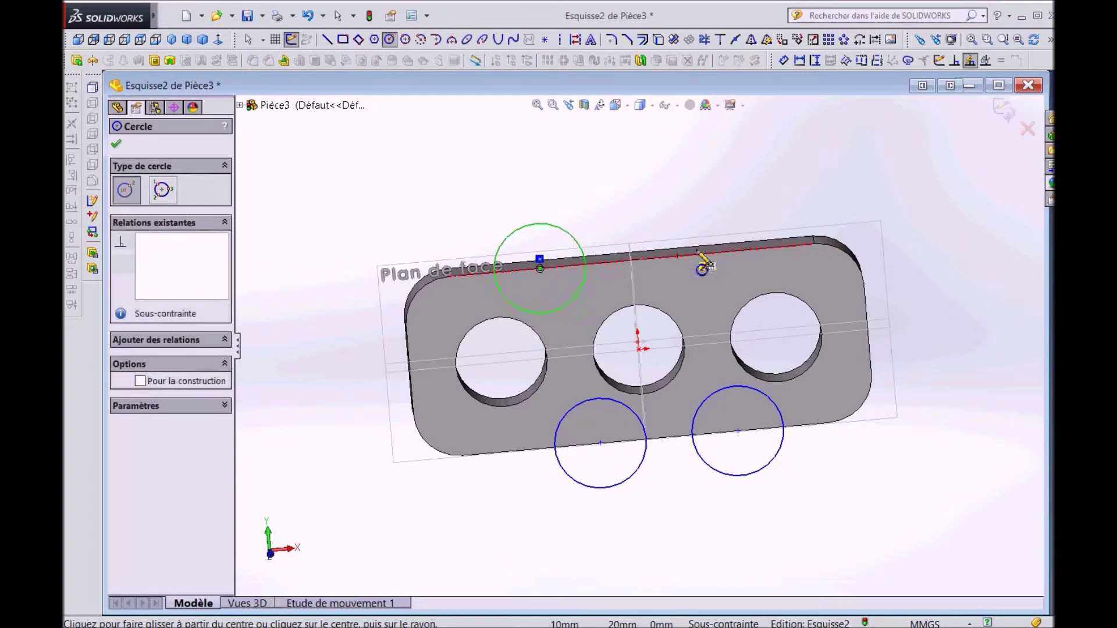
{"action": "left_click", "coordinate": [713, 268]}
{"action": "left_click", "coordinate": [723, 251]}
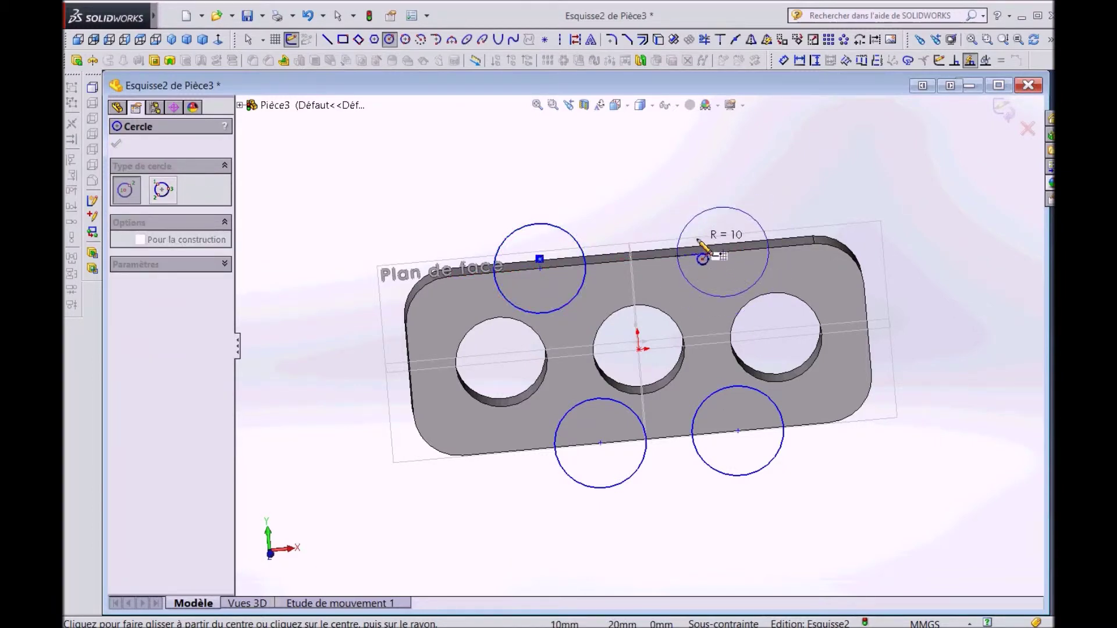
{"action": "left_click", "coordinate": [701, 244]}
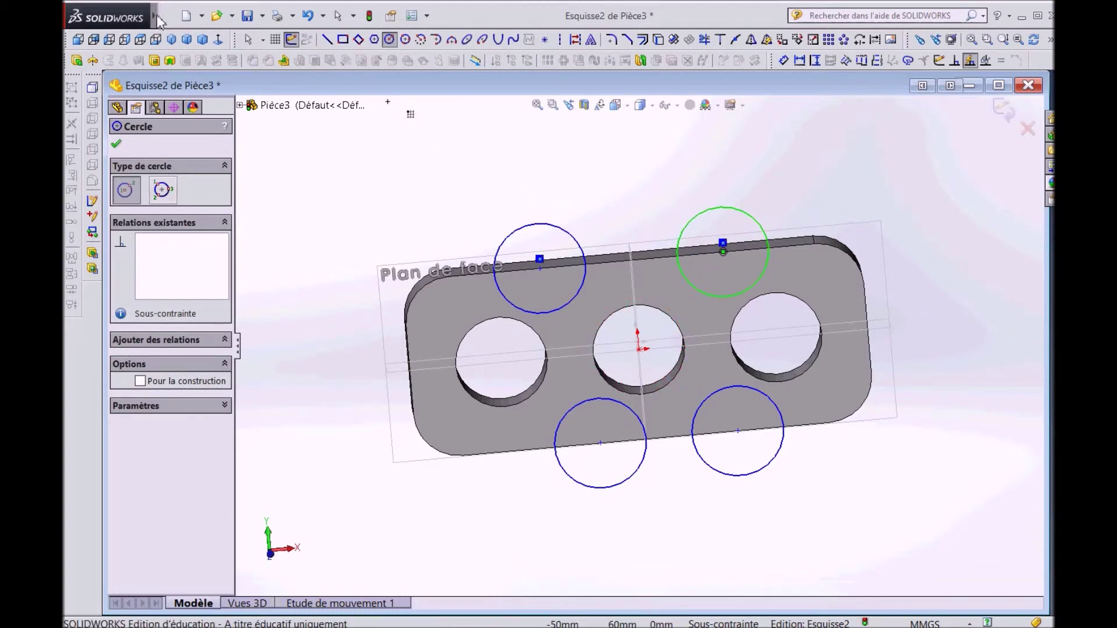
{"action": "left_click", "coordinate": [346, 16]}
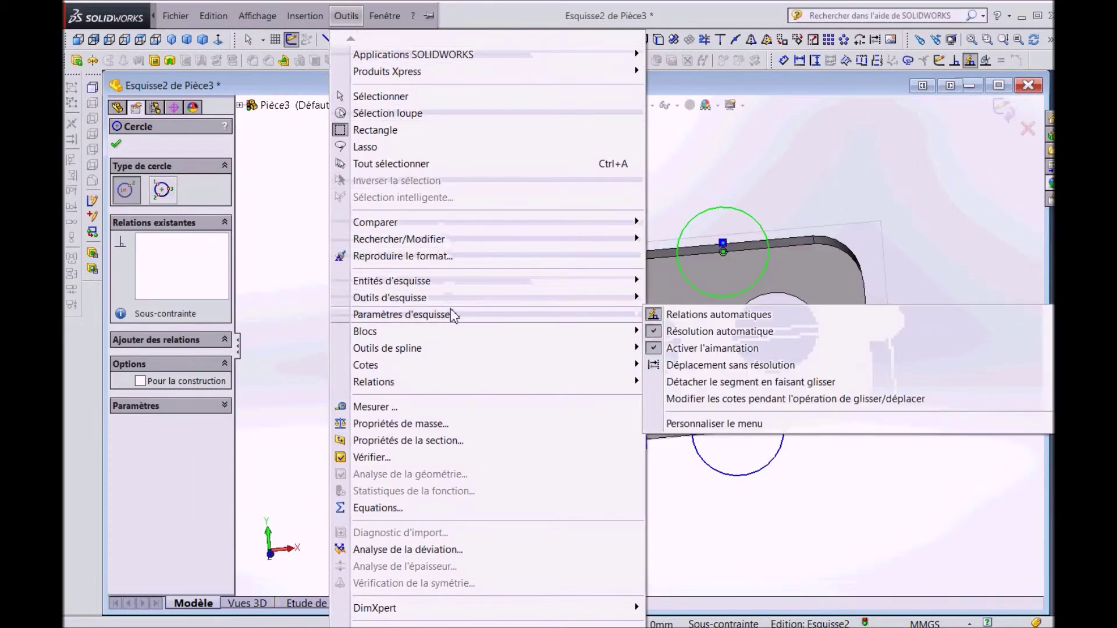
{"action": "mouse_move", "coordinate": [366, 364]}
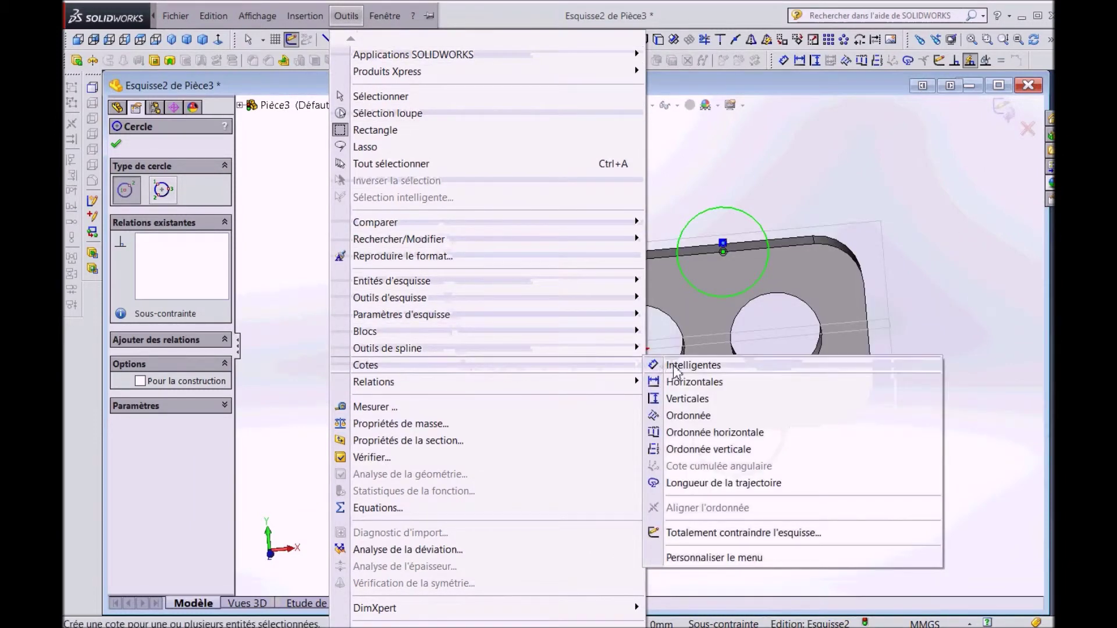
Step: Dimension the lower circles 35 mm from the plate's left and right ends
{"action": "left_click", "coordinate": [682, 365]}
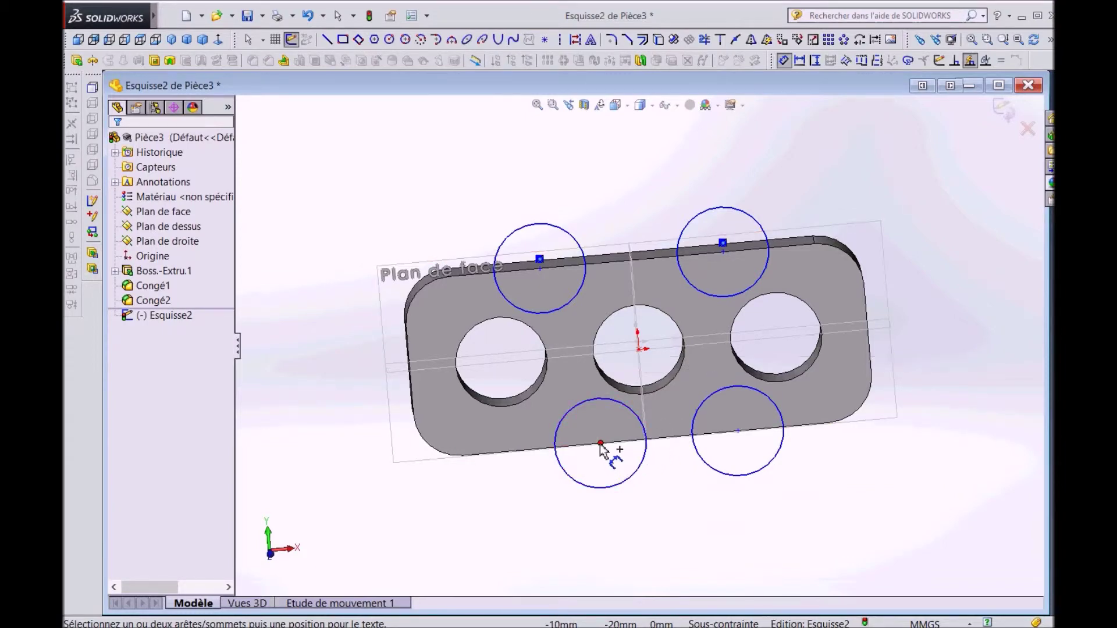
{"action": "left_click", "coordinate": [600, 443]}
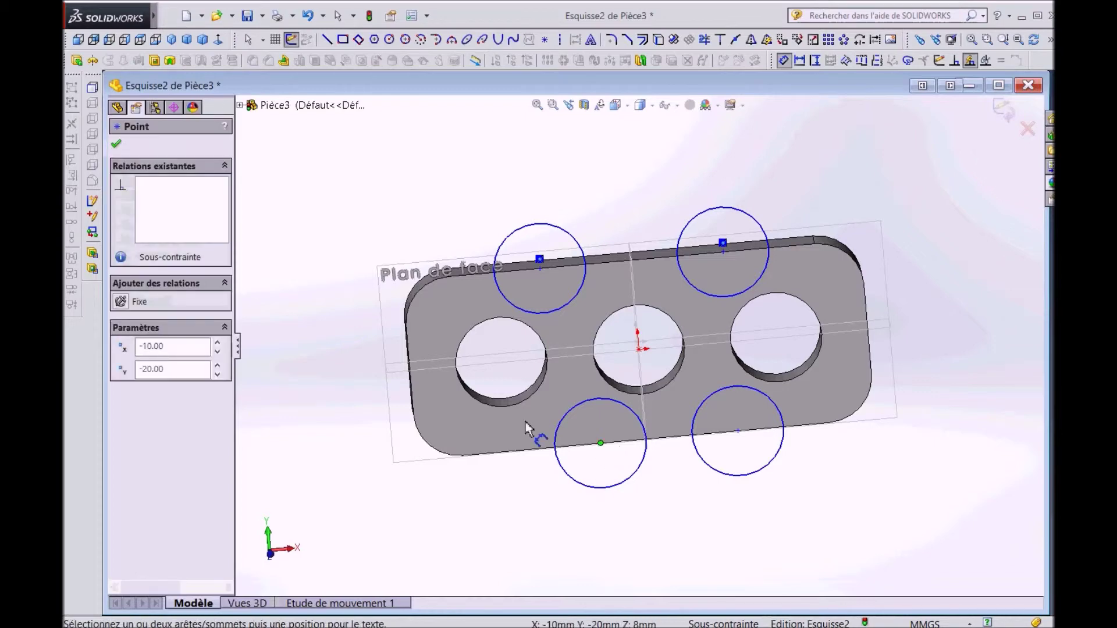
{"action": "left_click", "coordinate": [414, 396]}
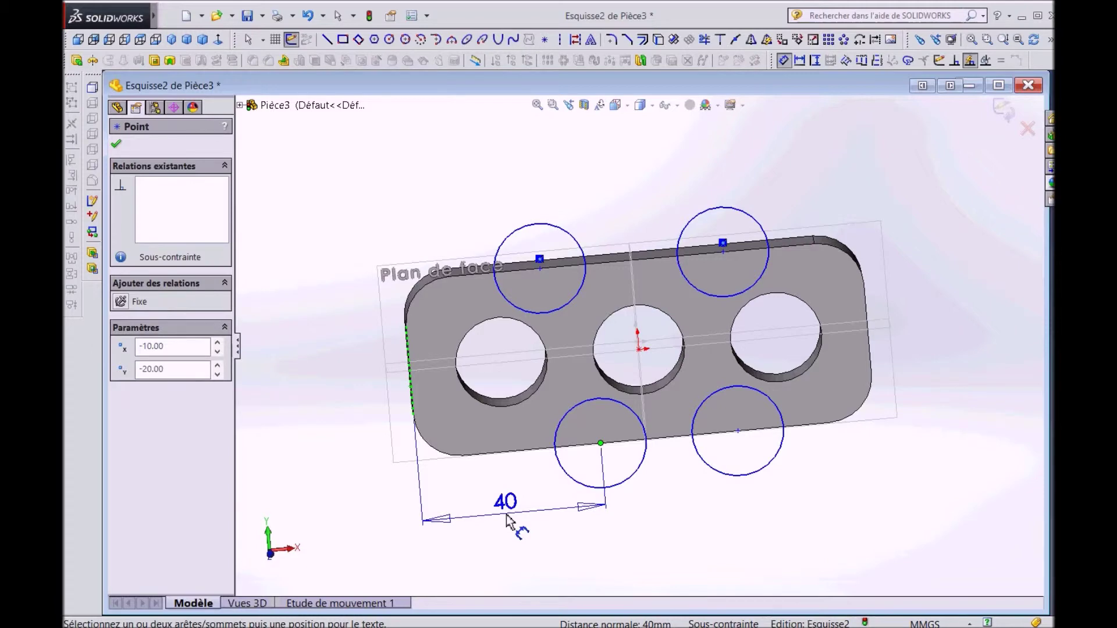
{"action": "left_click", "coordinate": [506, 515]}
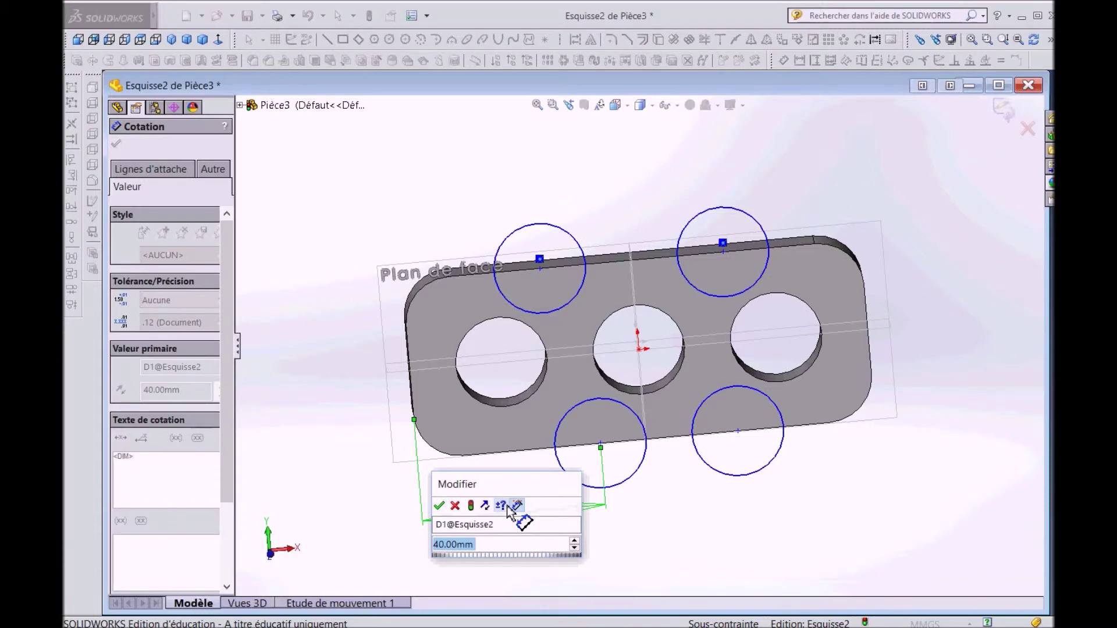
{"action": "type", "text": "35"}
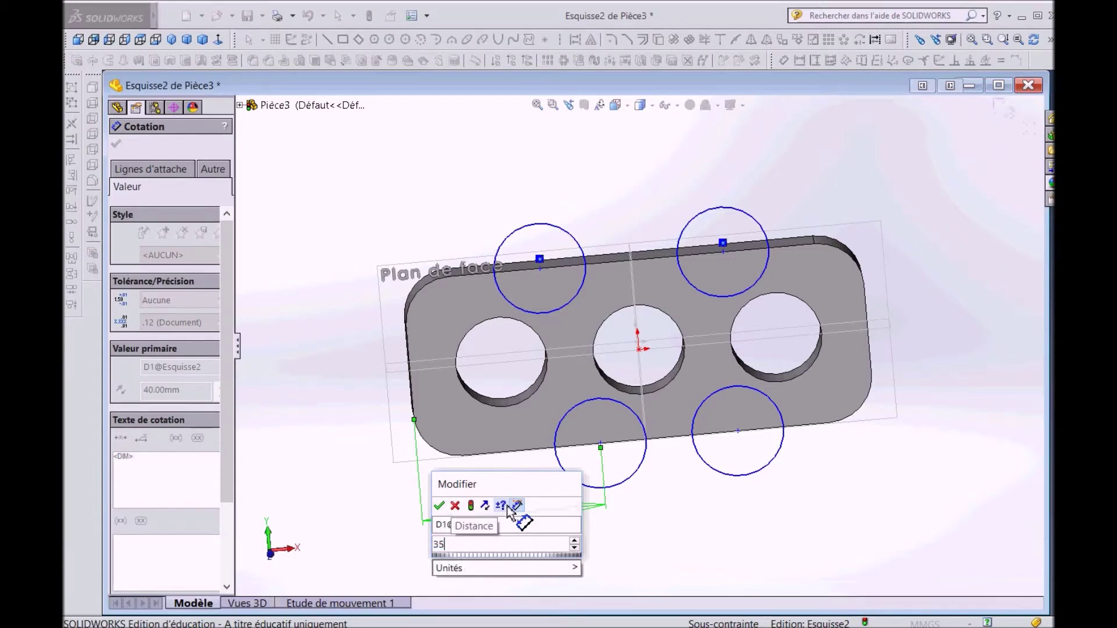
{"action": "left_click", "coordinate": [471, 506]}
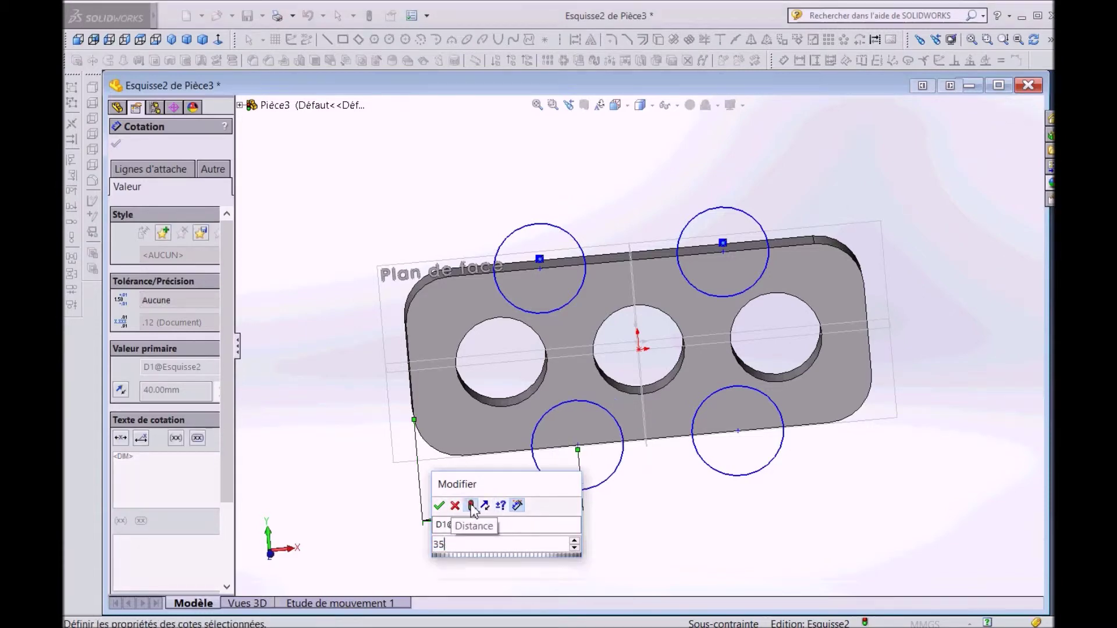
{"action": "left_click", "coordinate": [439, 507]}
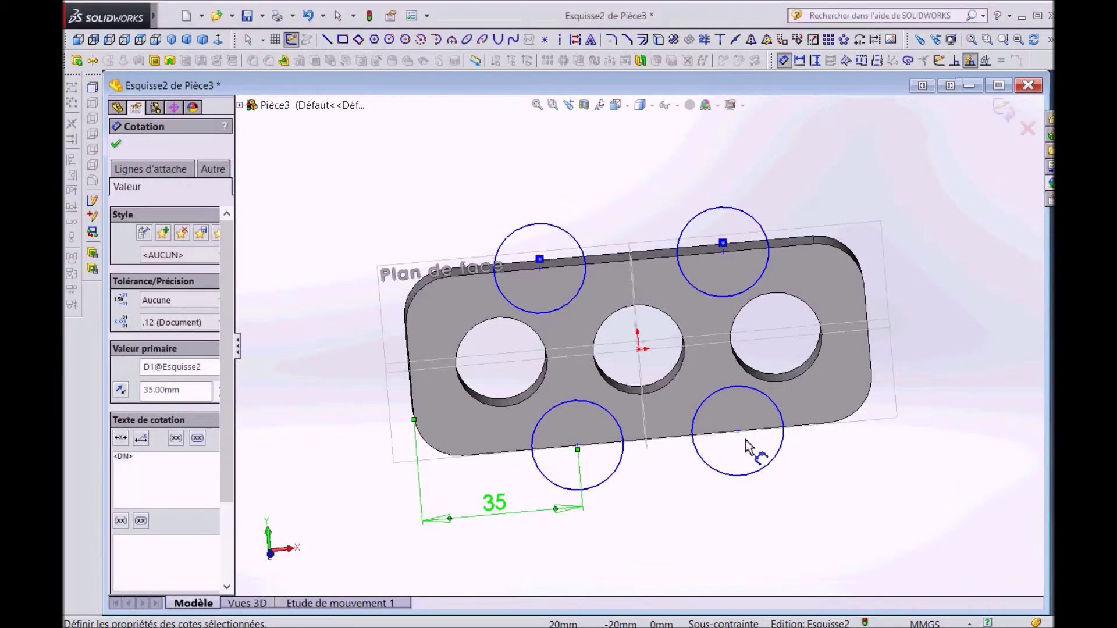
{"action": "left_click", "coordinate": [871, 360]}
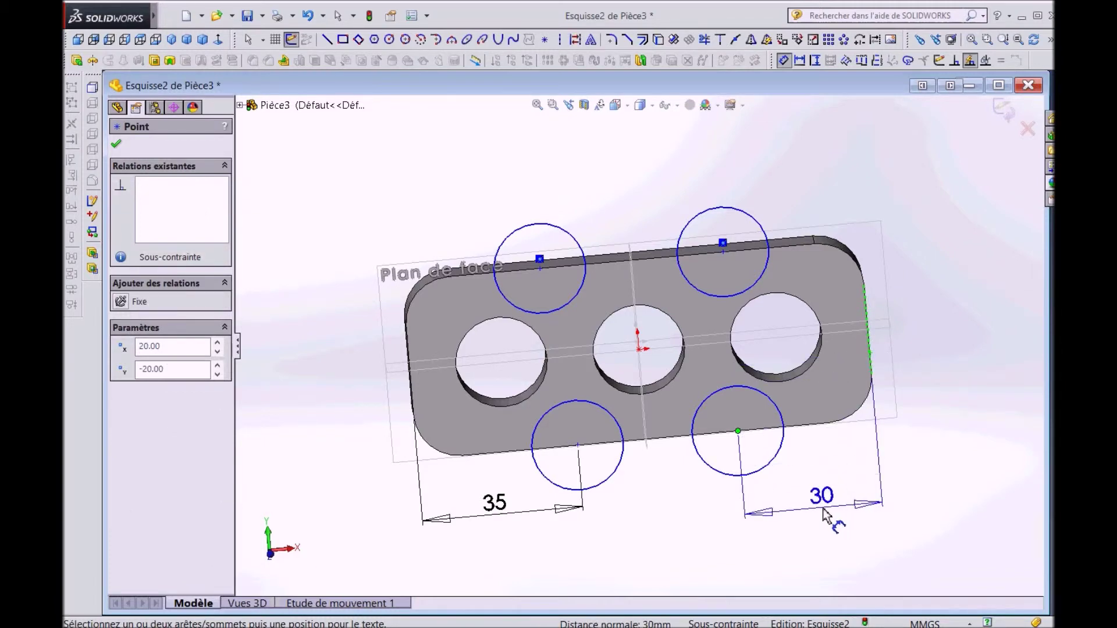
{"action": "left_click", "coordinate": [823, 512]}
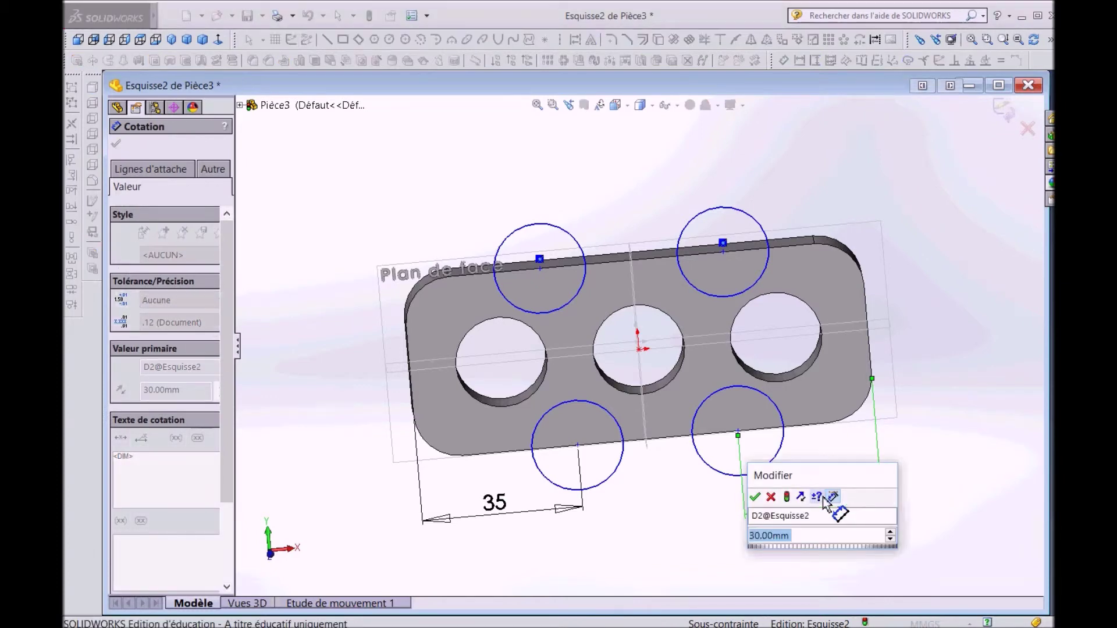
{"action": "type", "text": "35"}
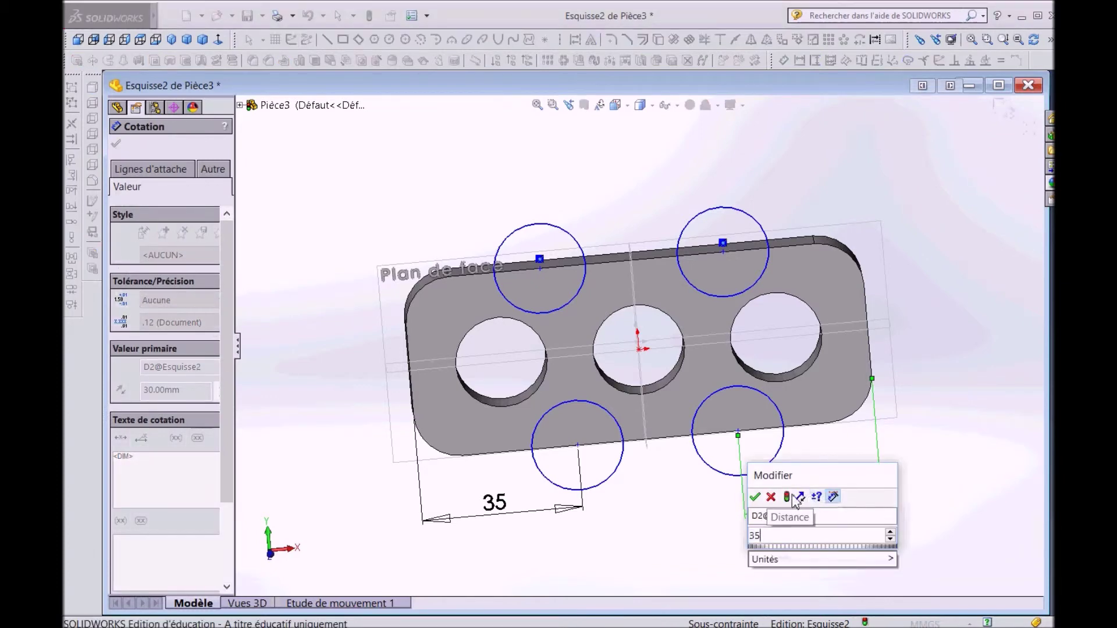
{"action": "left_click", "coordinate": [788, 499]}
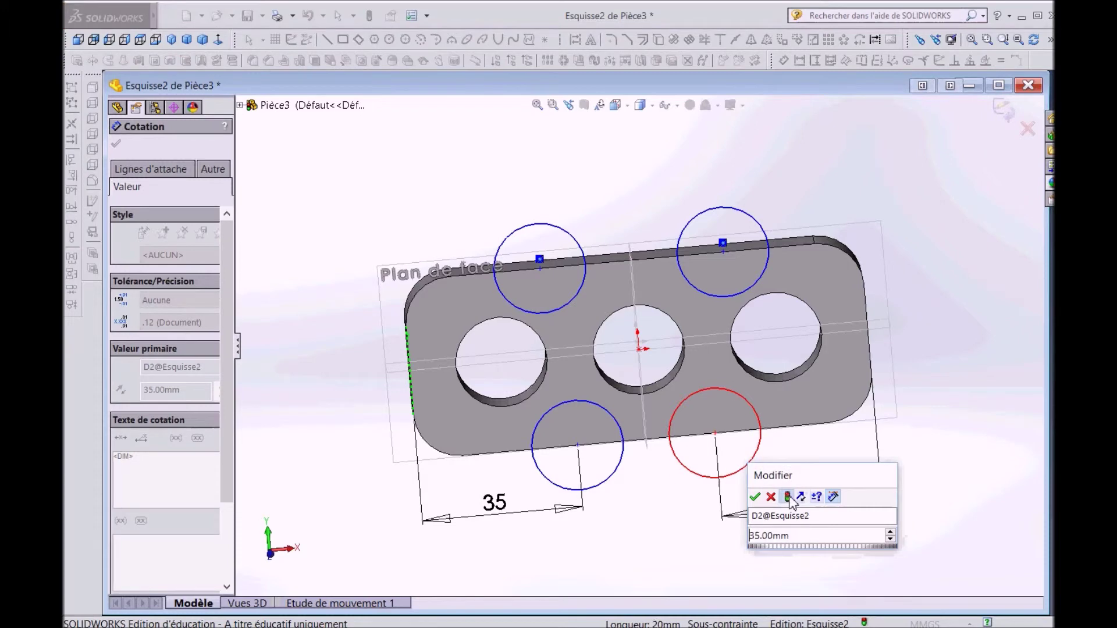
{"action": "left_click", "coordinate": [754, 496]}
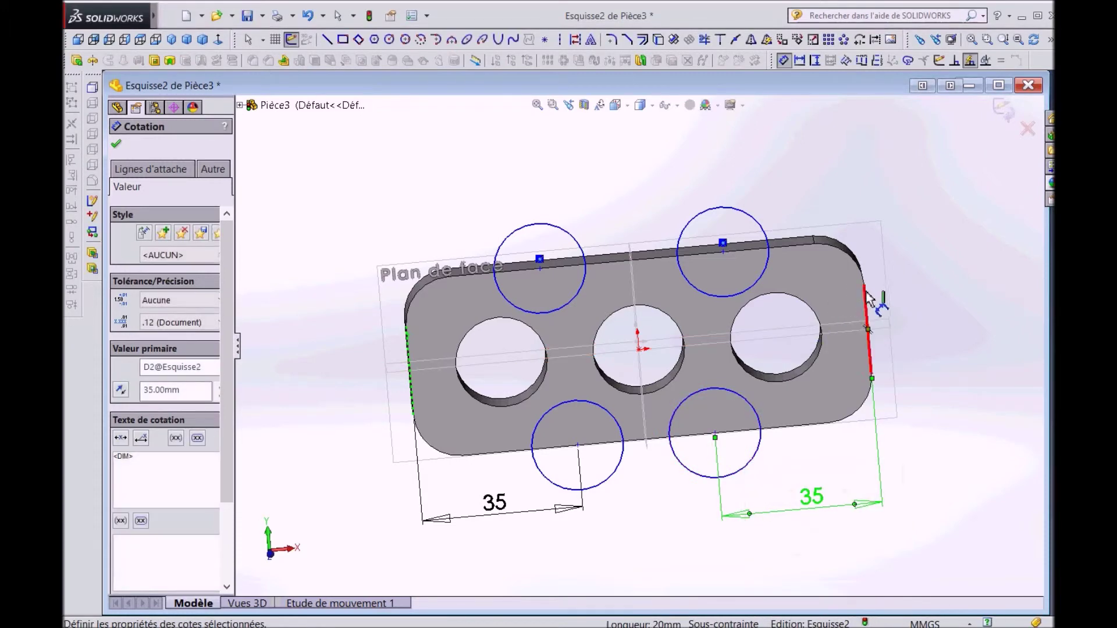
Step: Dimension the upper circles 35 mm from the plate's right and left ends
{"action": "left_click", "coordinate": [869, 308]}
{"action": "left_click", "coordinate": [723, 253]}
{"action": "left_click", "coordinate": [790, 175]}
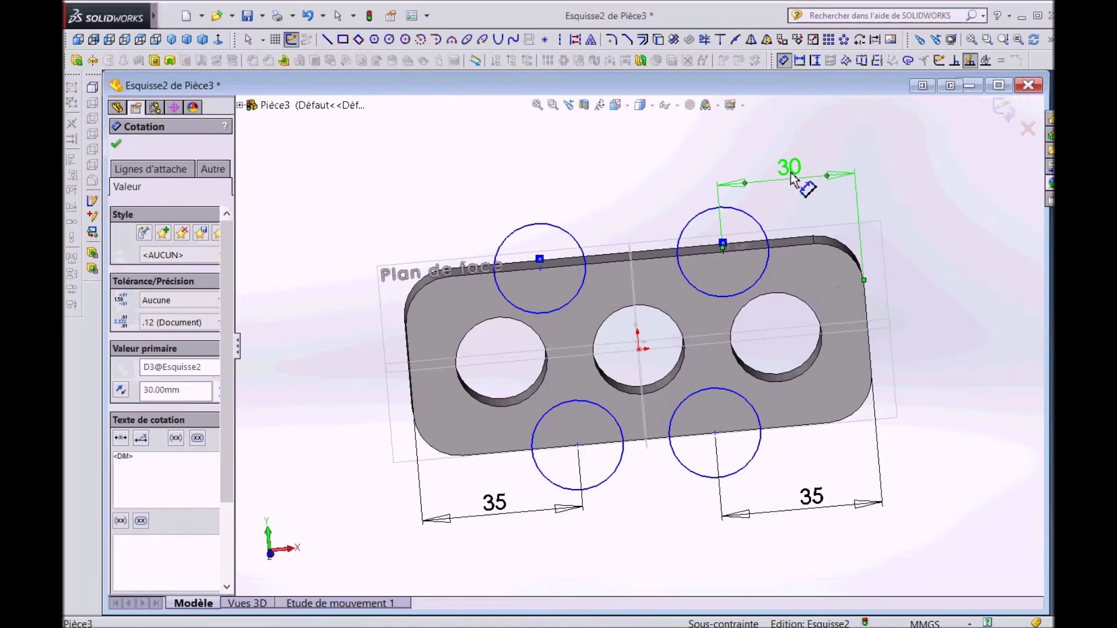
{"action": "left_click", "coordinate": [788, 174]}
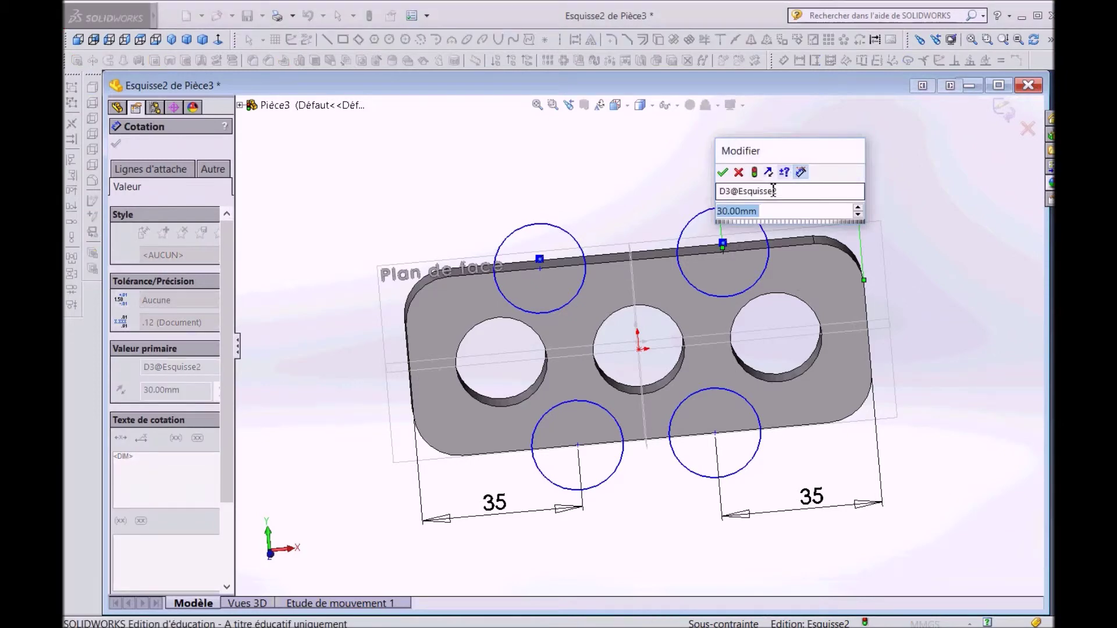
{"action": "type", "text": "35"}
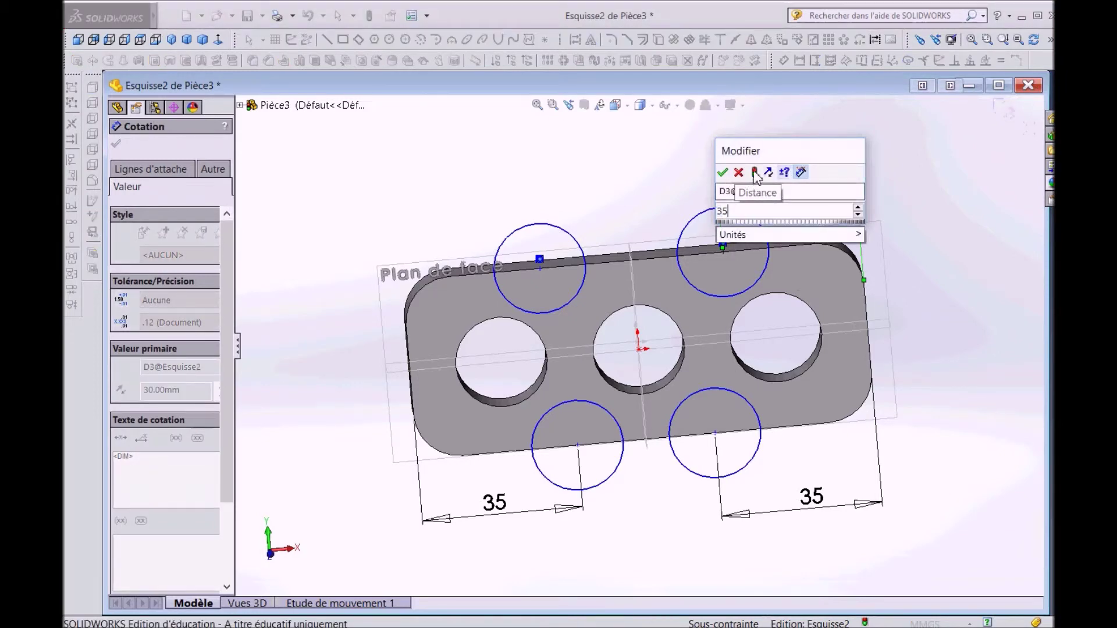
{"action": "left_click", "coordinate": [722, 173]}
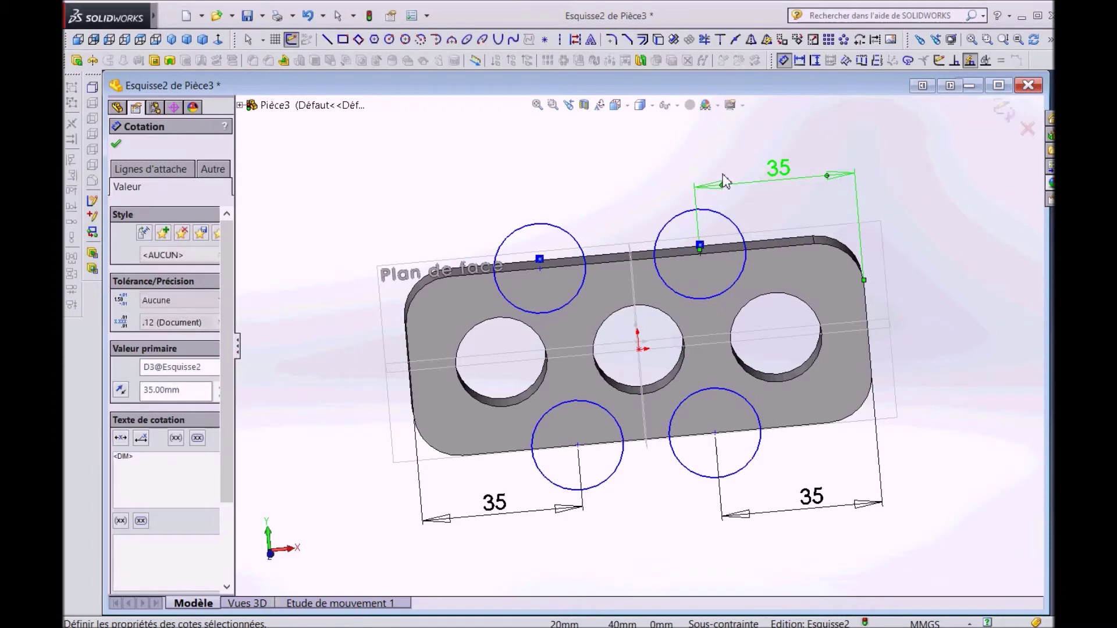
{"action": "left_click", "coordinate": [409, 353]}
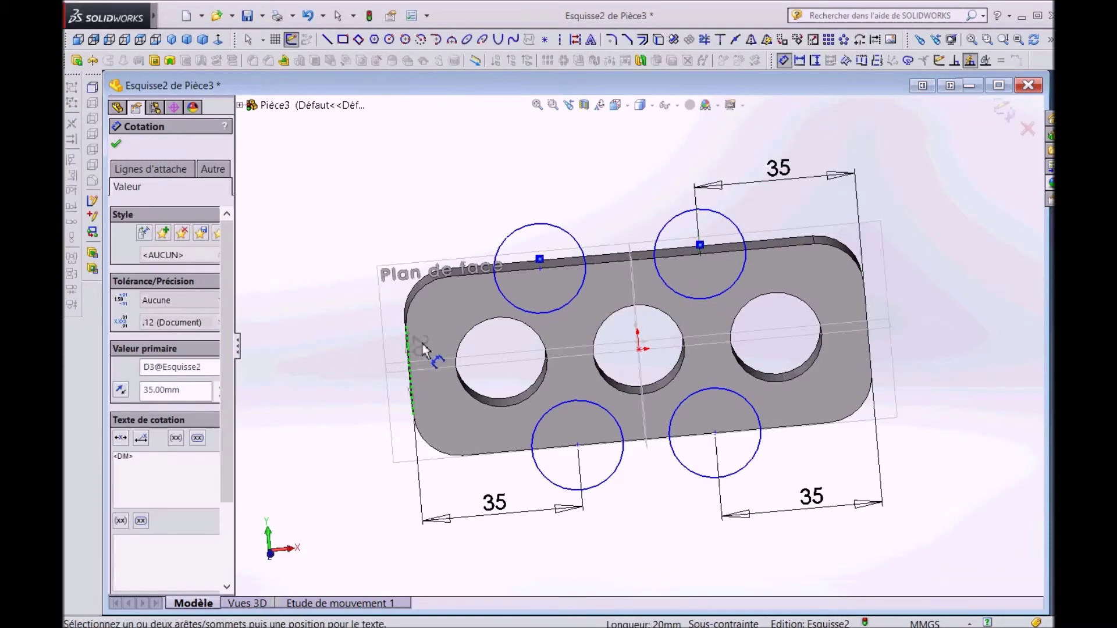
{"action": "left_click", "coordinate": [540, 269]}
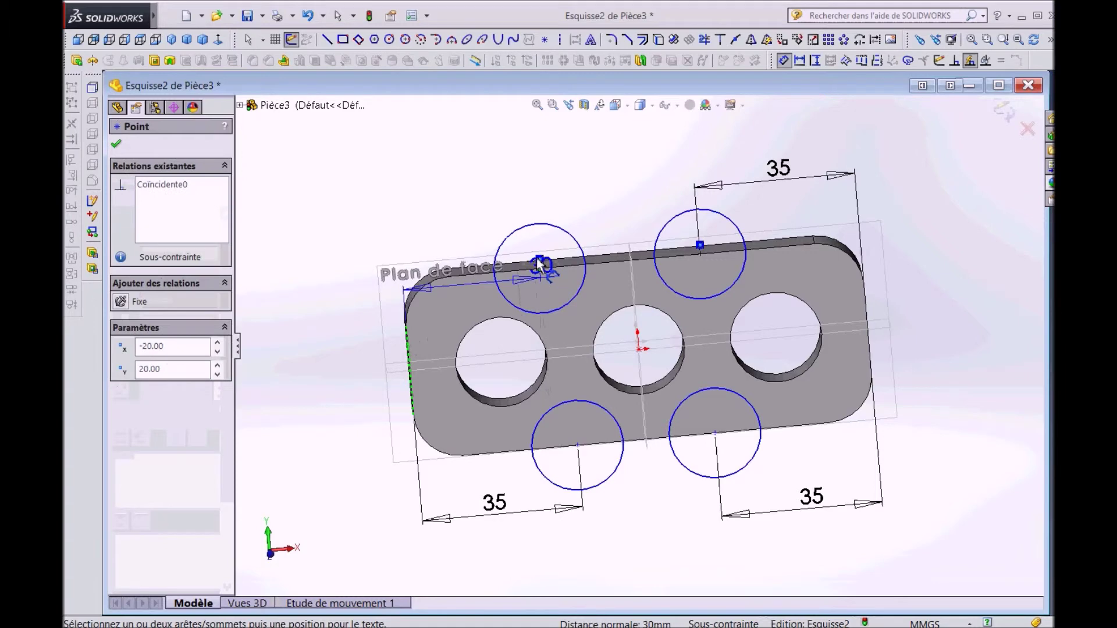
{"action": "left_click", "coordinate": [470, 197]}
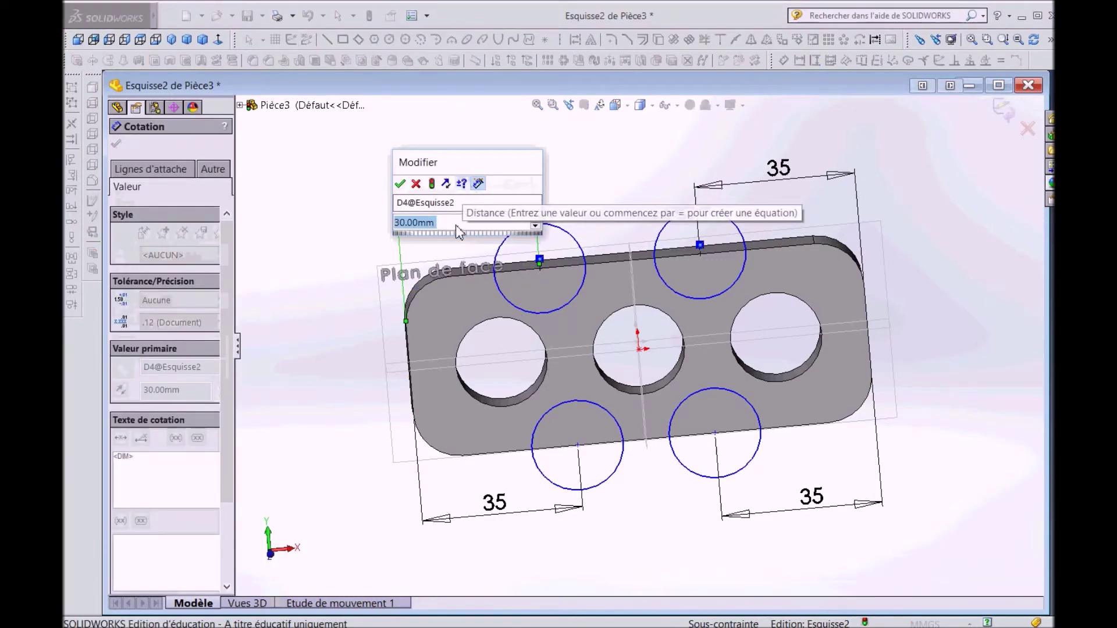
{"action": "type", "text": "35"}
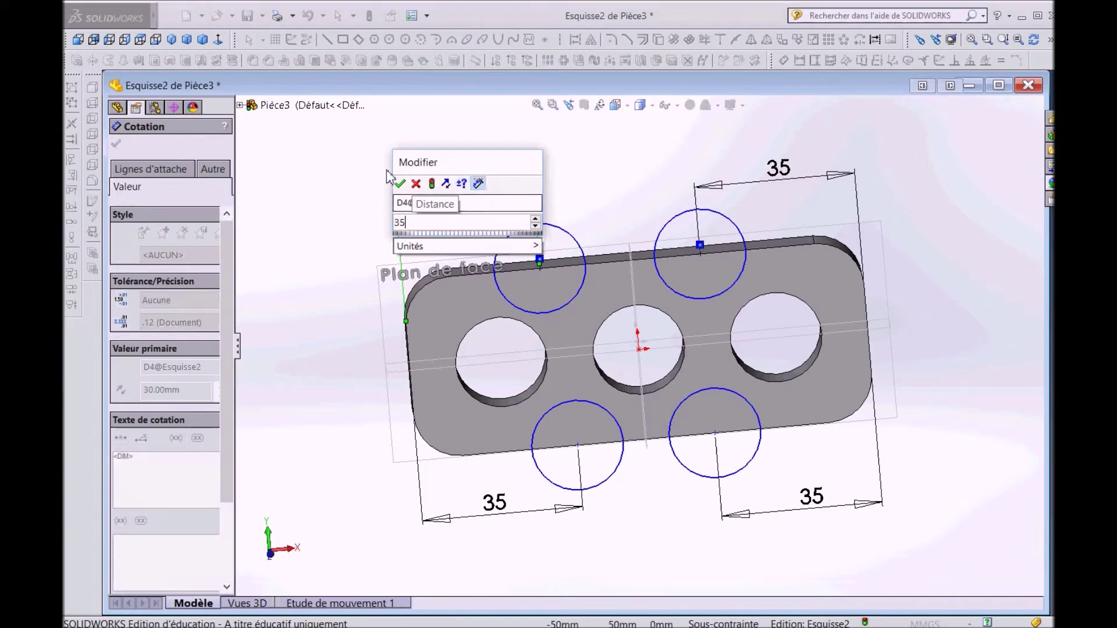
{"action": "left_click", "coordinate": [431, 183]}
{"action": "left_click", "coordinate": [400, 184]}
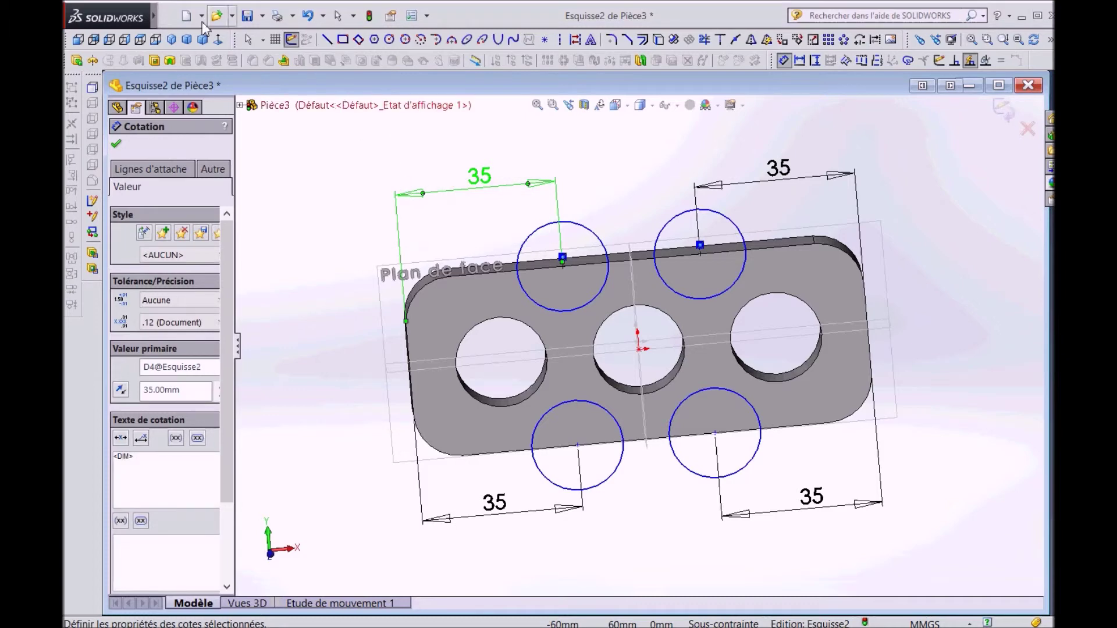
{"action": "mouse_move", "coordinate": [106, 16]}
{"action": "left_click", "coordinate": [256, 15]}
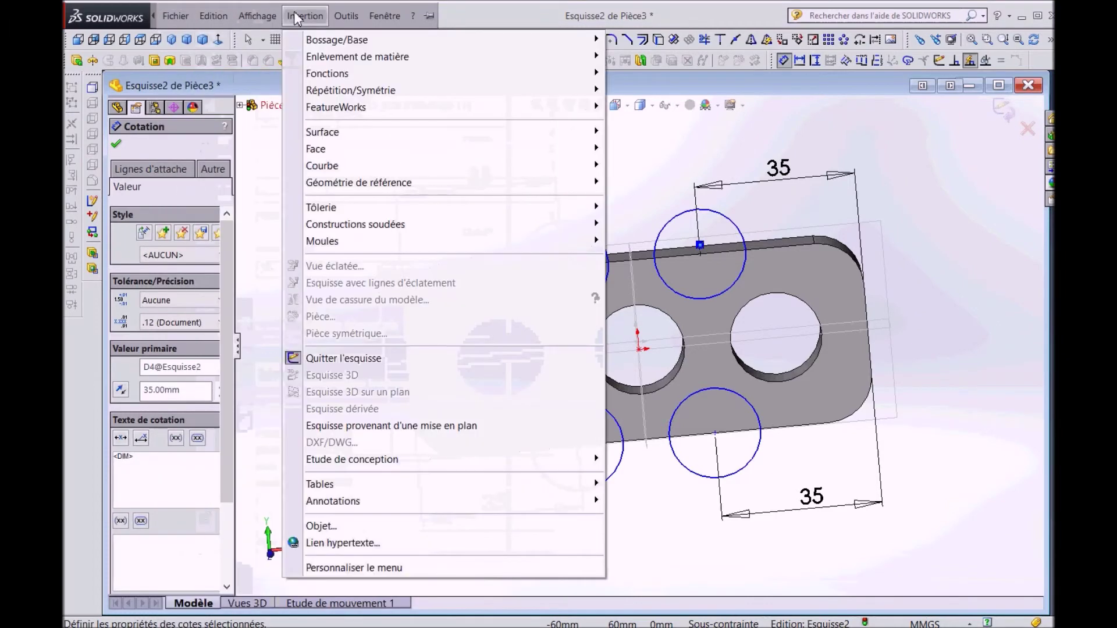
Step: Cut-extrude the four circles Borgne 8 mm into the plate, checking the preview by orbiting
{"action": "left_click", "coordinate": [303, 18]}
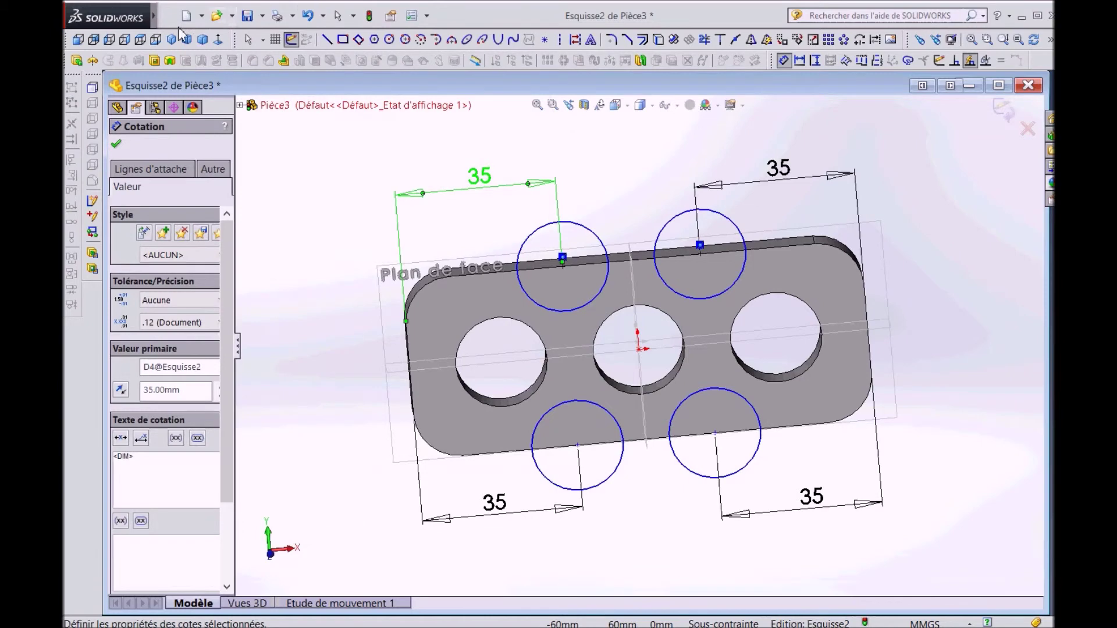
{"action": "left_click", "coordinate": [258, 16]}
{"action": "mouse_move", "coordinate": [357, 57]}
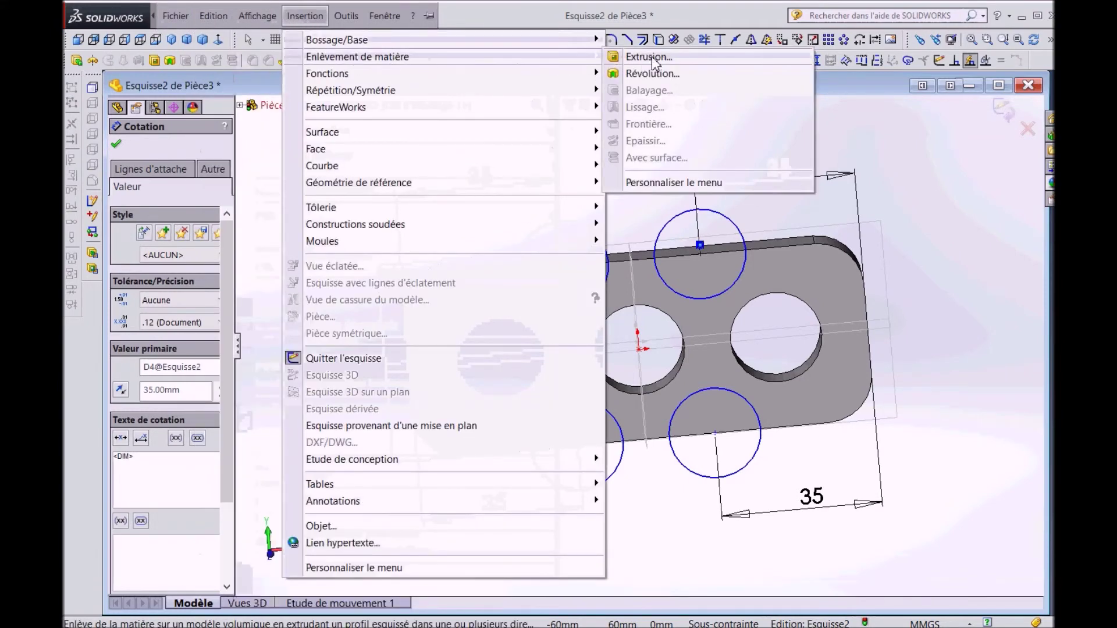
{"action": "left_click", "coordinate": [652, 57]}
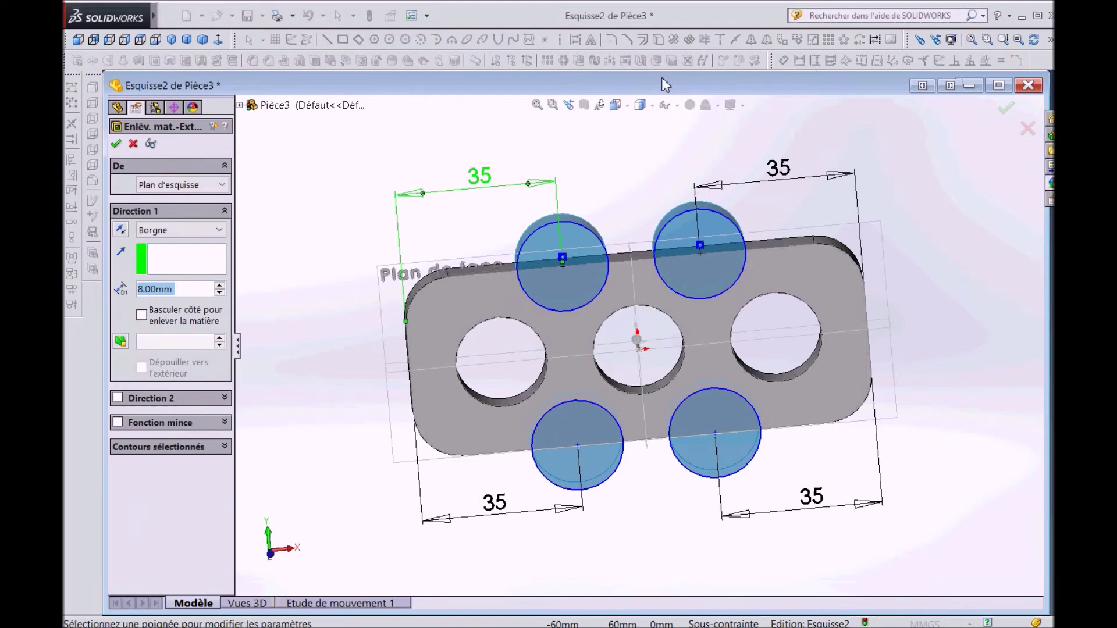
{"action": "right_click", "coordinate": [942, 157]}
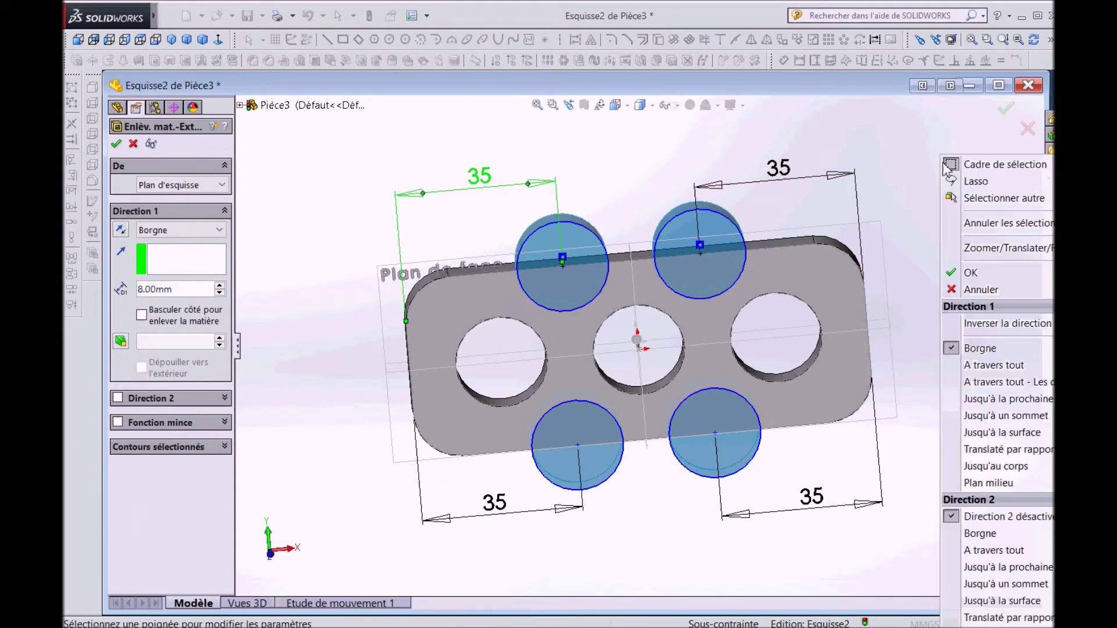
{"action": "mouse_move", "coordinate": [1003, 248]}
{"action": "left_click", "coordinate": [783, 319]}
{"action": "mouse_move", "coordinate": [778, 312]}
{"action": "left_mouse_down"}
{"action": "mouse_move", "coordinate": [417, 379]}
{"action": "mouse_move", "coordinate": [416, 454]}
{"action": "mouse_move", "coordinate": [608, 457]}
{"action": "mouse_move", "coordinate": [797, 366]}
{"action": "mouse_move", "coordinate": [640, 463]}
{"action": "mouse_move", "coordinate": [746, 498]}
{"action": "mouse_move", "coordinate": [786, 457]}
{"action": "left_mouse_up"}
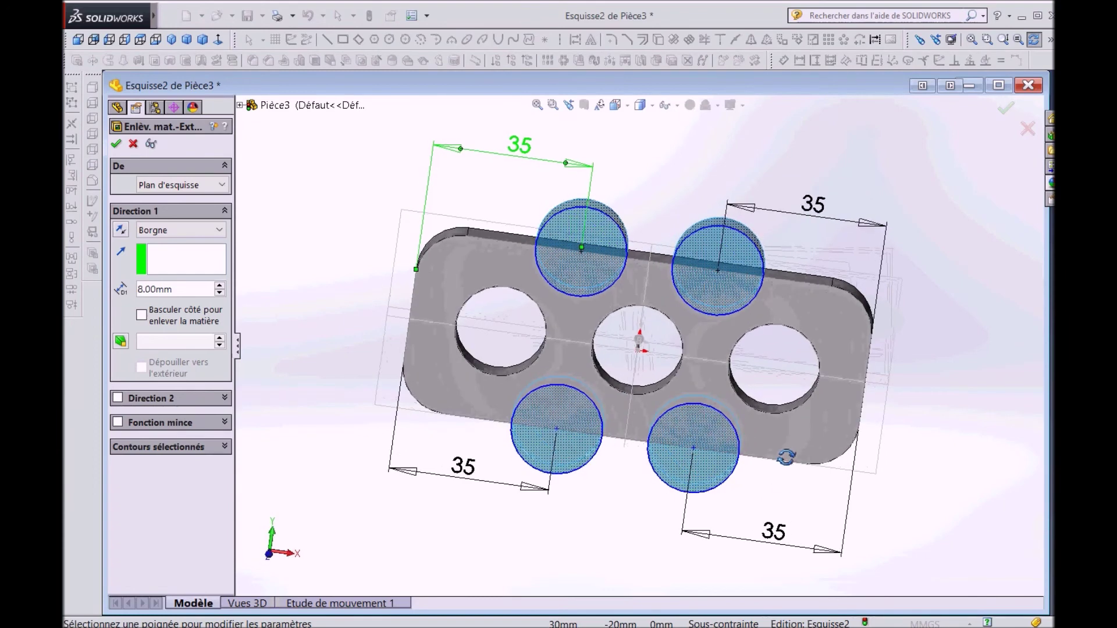
{"action": "left_click", "coordinate": [117, 145]}
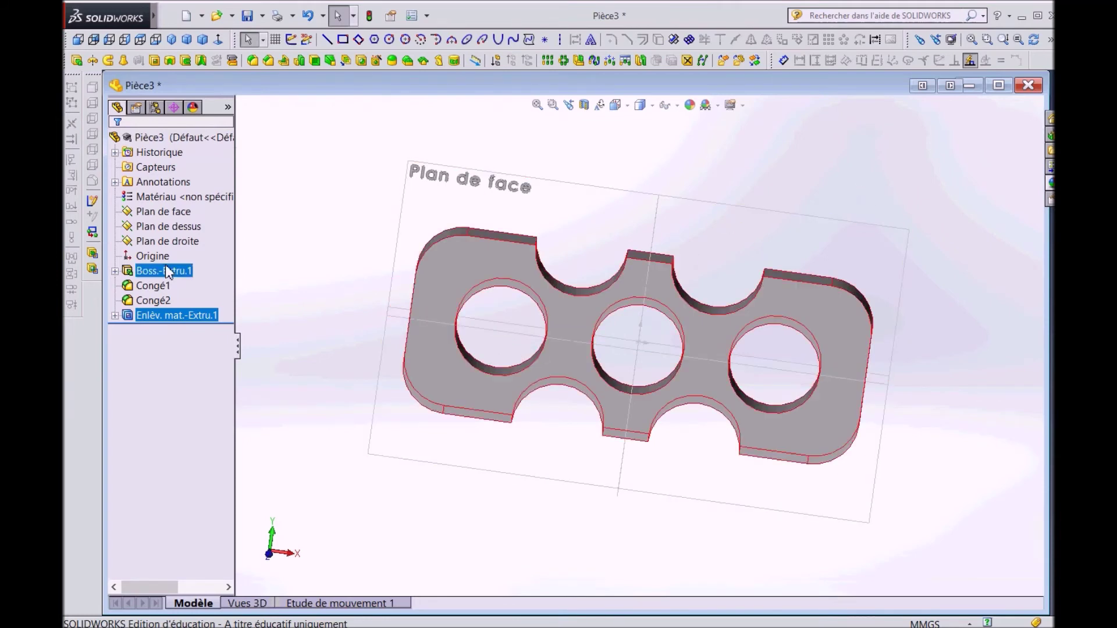
Step: Apply a red appearance to the whole Pièce3 part
{"action": "left_click", "coordinate": [433, 314]}
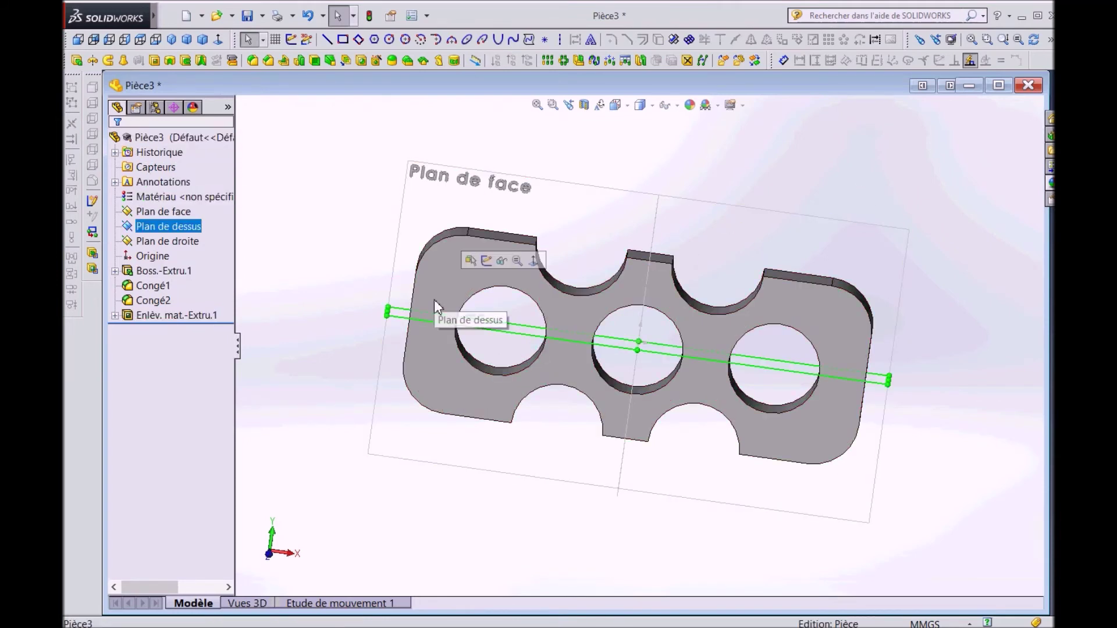
{"action": "left_click", "coordinate": [152, 139]}
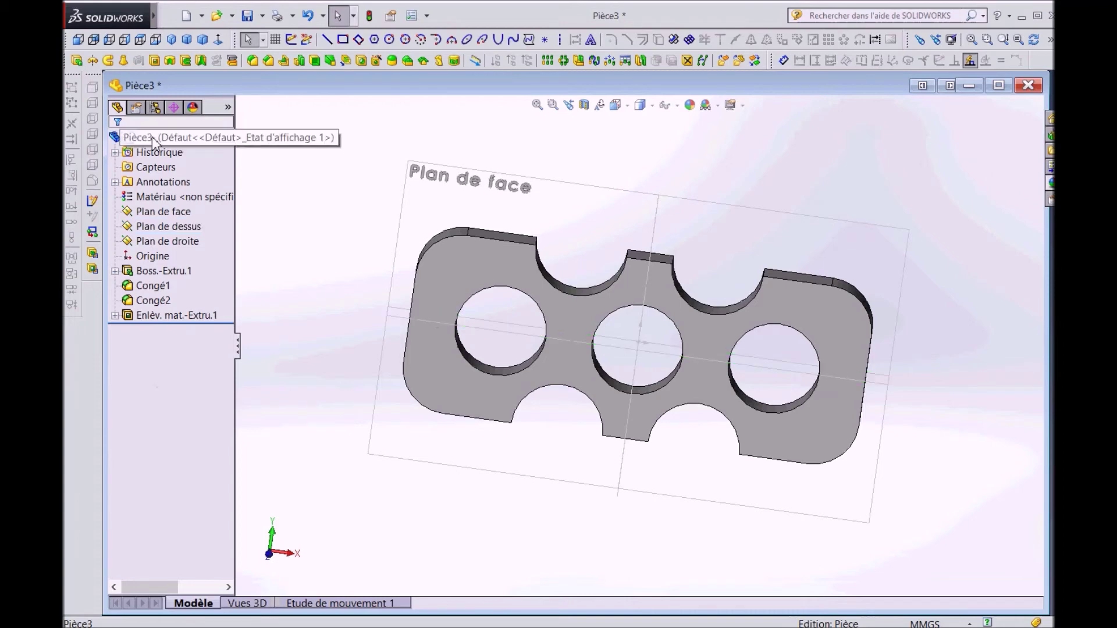
{"action": "right_click", "coordinate": [154, 142]}
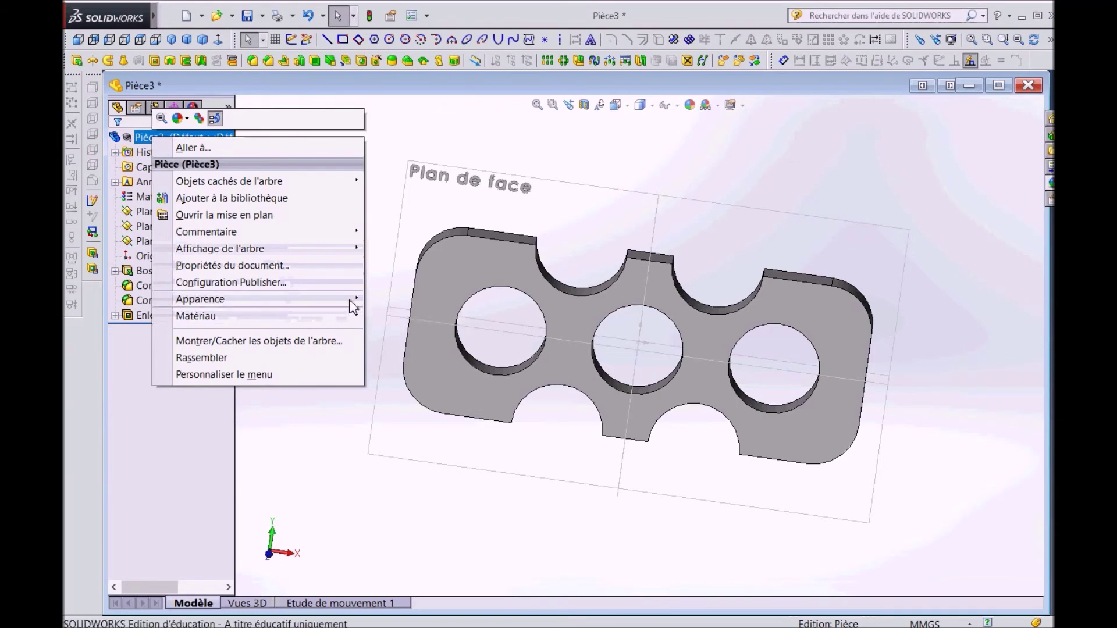
{"action": "mouse_move", "coordinate": [200, 299]}
{"action": "left_click", "coordinate": [384, 303]}
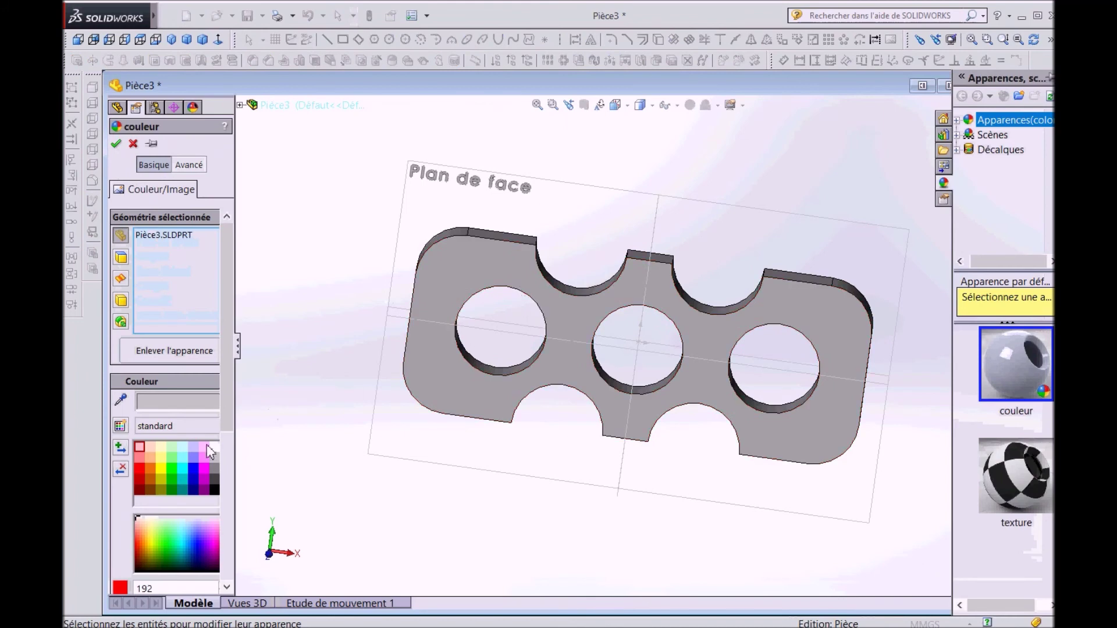
{"action": "left_click", "coordinate": [140, 468]}
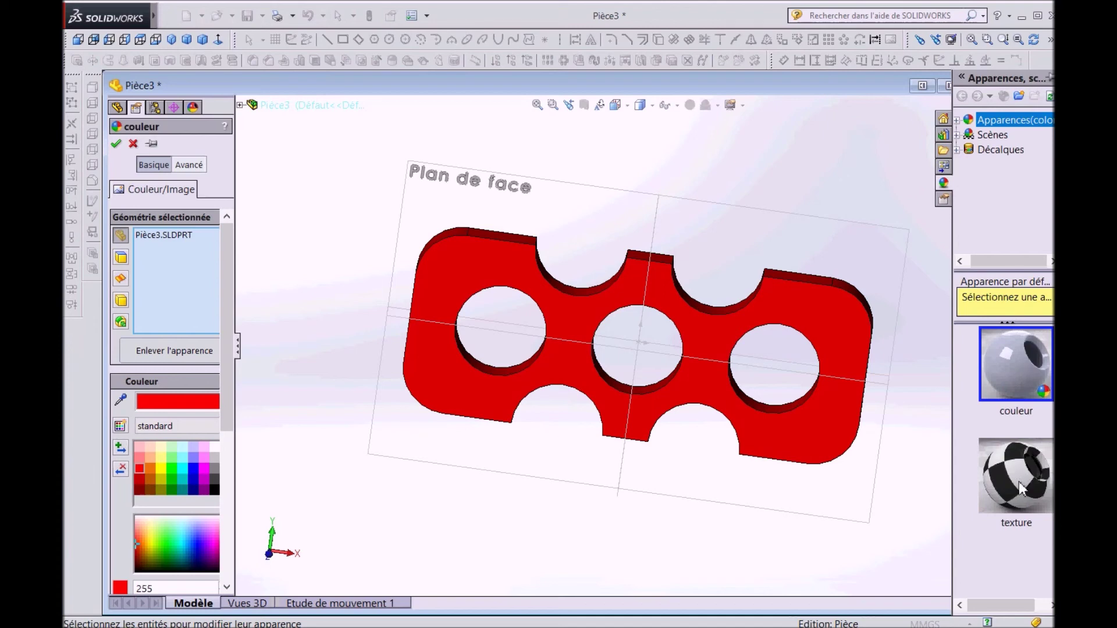
{"action": "left_click", "coordinate": [119, 145]}
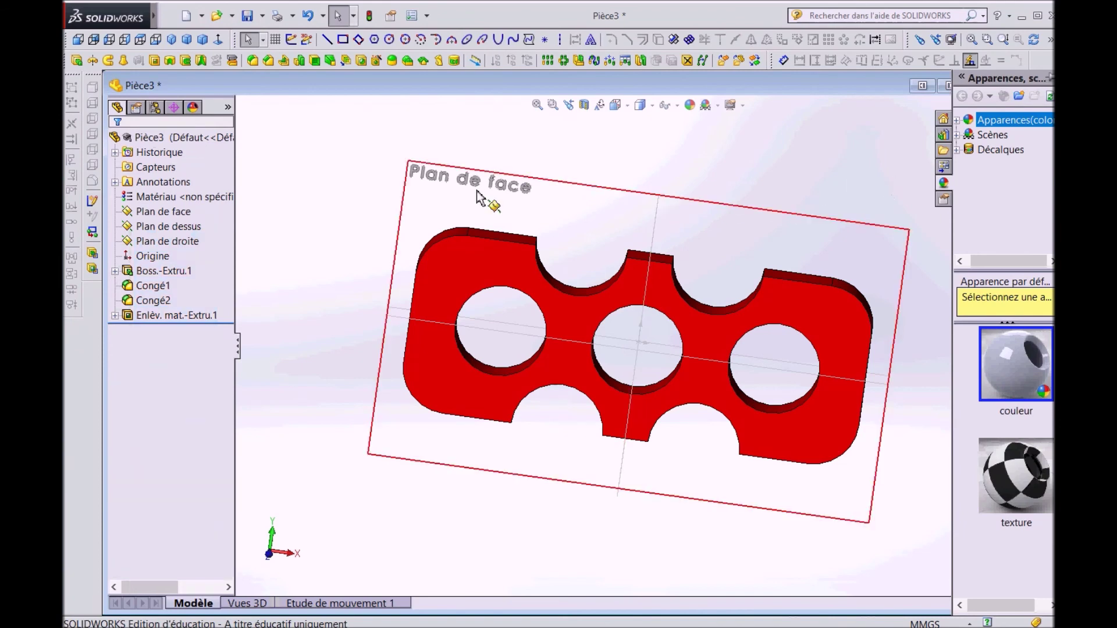
Step: Open the Fichier menu
{"action": "left_click", "coordinate": [172, 17]}
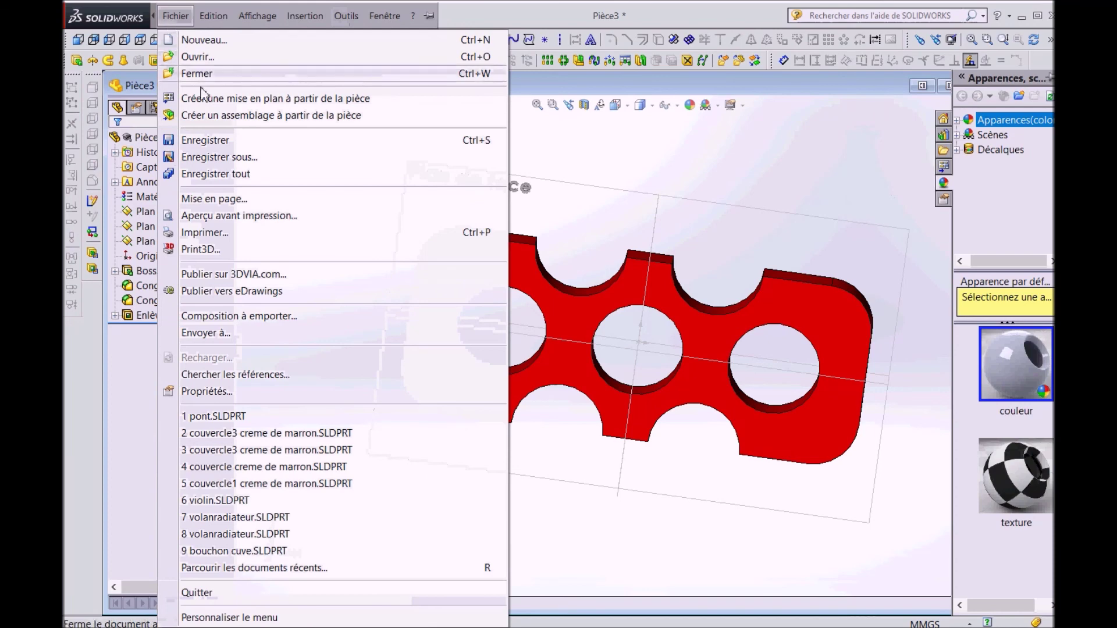